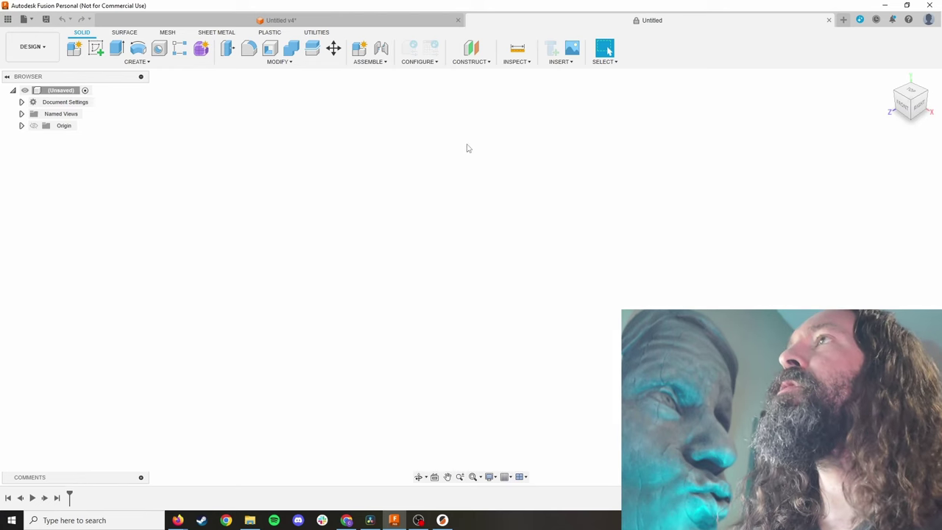
Sketch a 200 mm diameter circle centred at the origin on the XY plane.
left_click(96, 49)
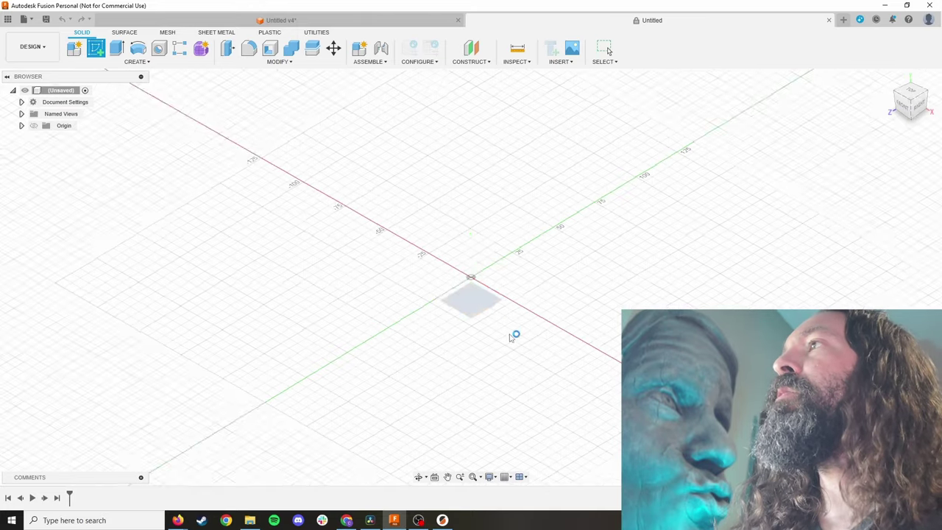
left_click(508, 325)
left_click(117, 49)
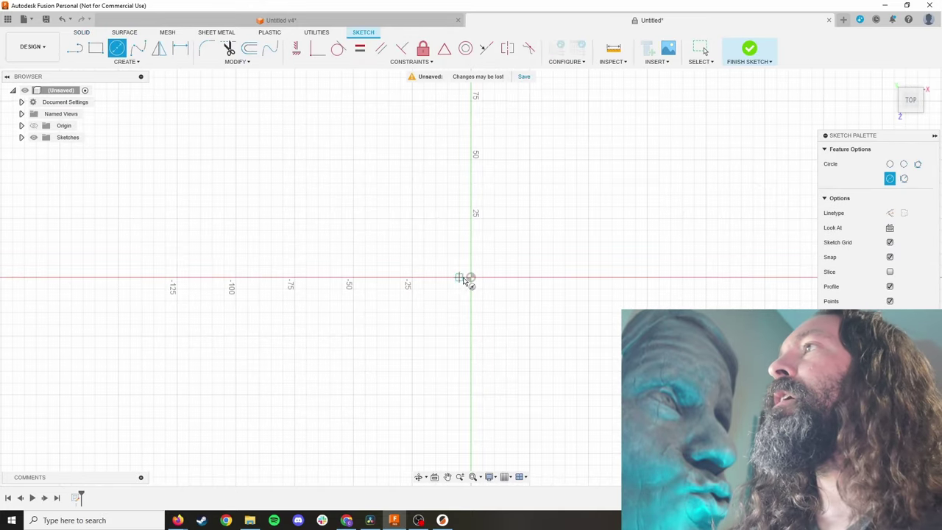
left_click(471, 277)
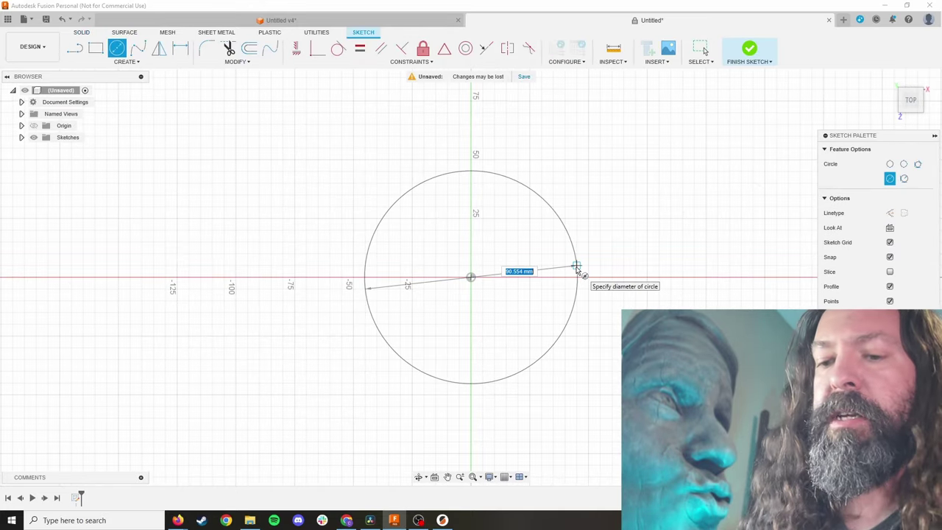
key("Return")
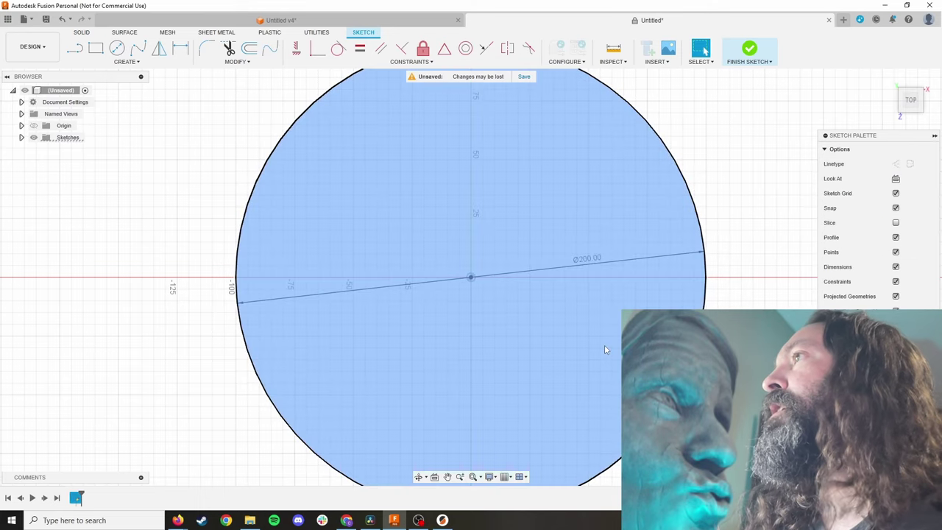
Extrude the circle 200 mm with a negative taper angle into a cone.
right_click(604, 344)
left_click(589, 405)
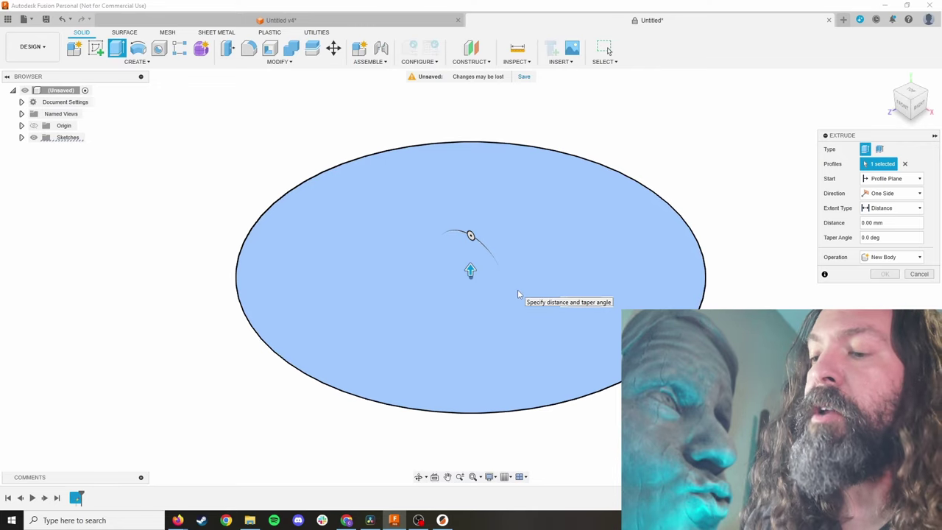
type("200")
middle_click_drag(544, 265, 562, 295)
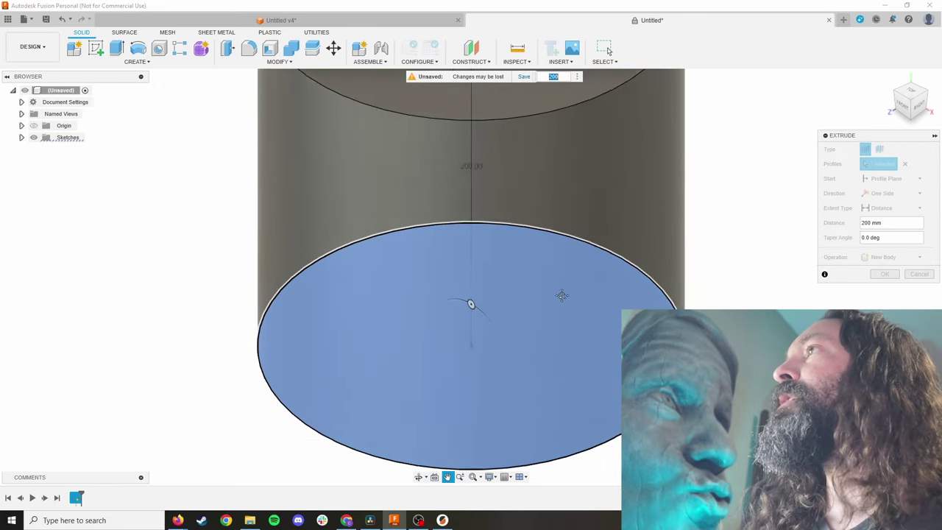
scroll(544, 332, "down", 3)
left_click(897, 237)
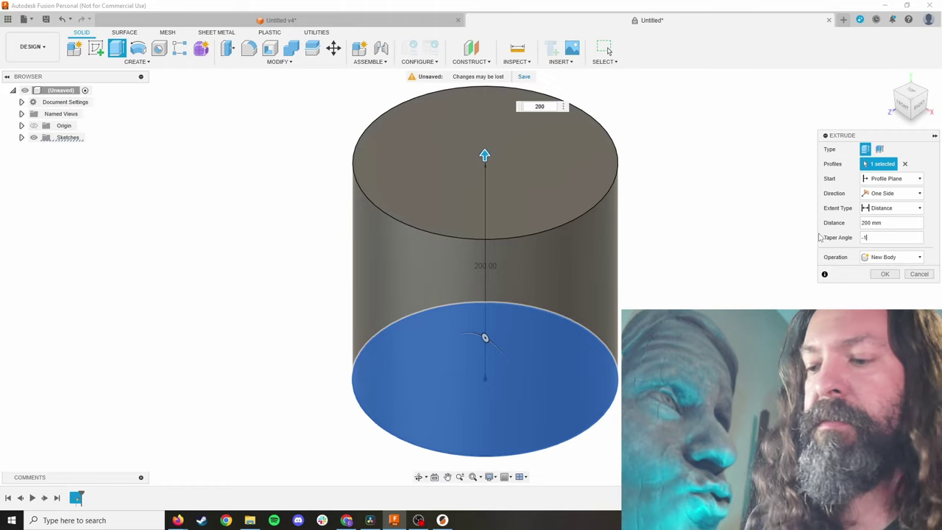
key("Return")
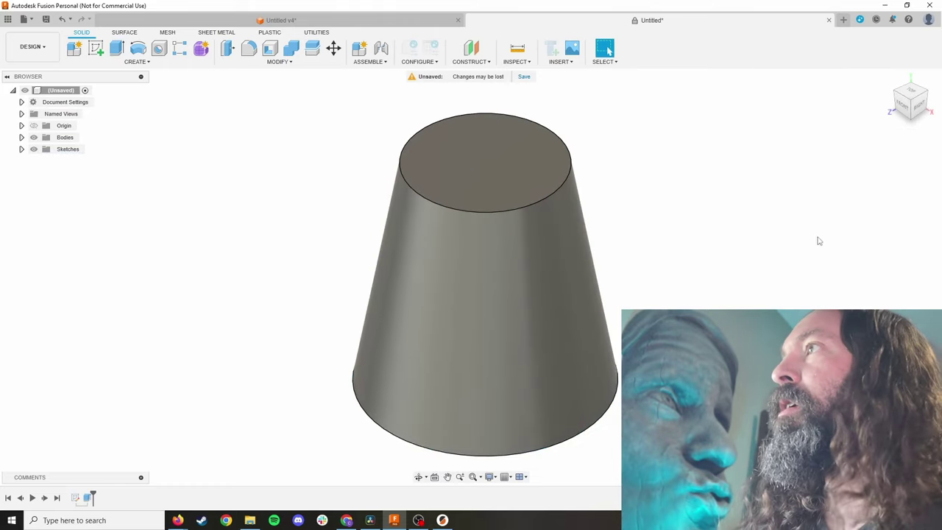
middle_click_drag(810, 271, 506, 409, "shift")
Shell the cone with 4 mm inside thickness, removing its wide base face.
left_click(270, 49)
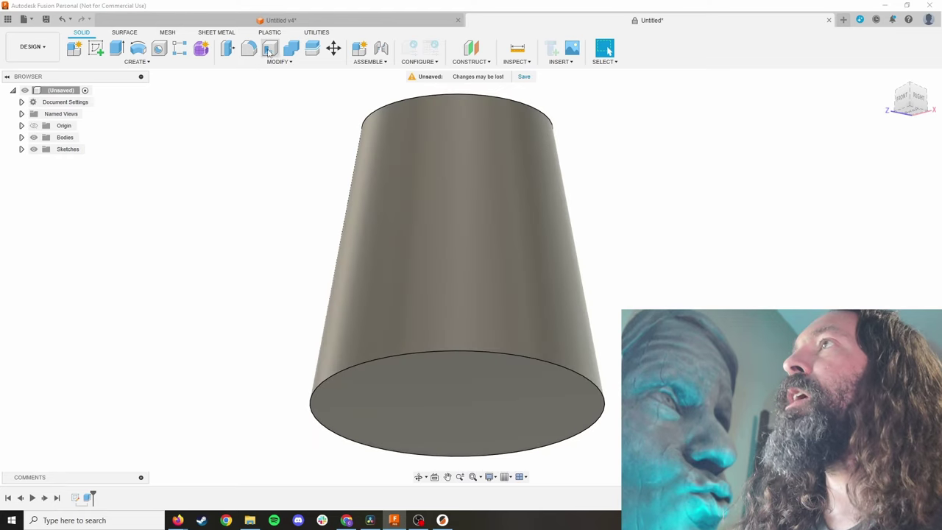
left_click(421, 384)
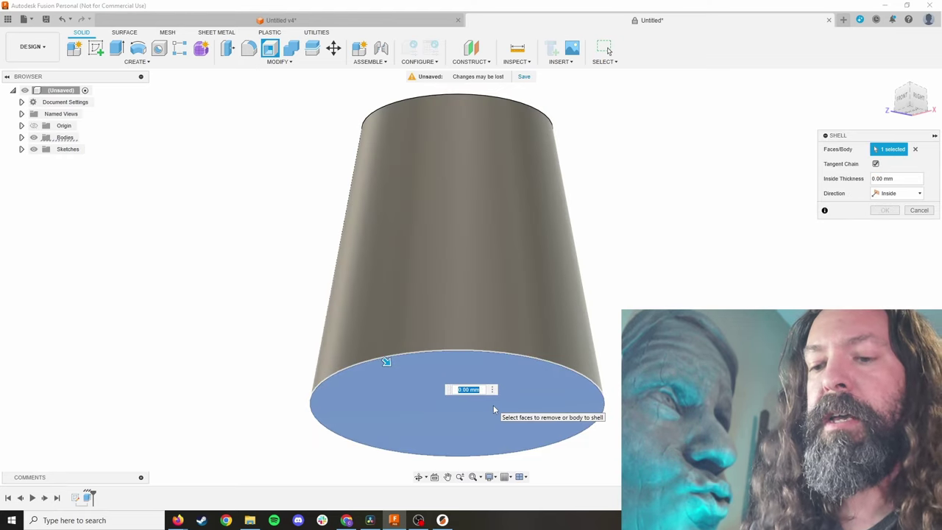
type("4")
key("Return")
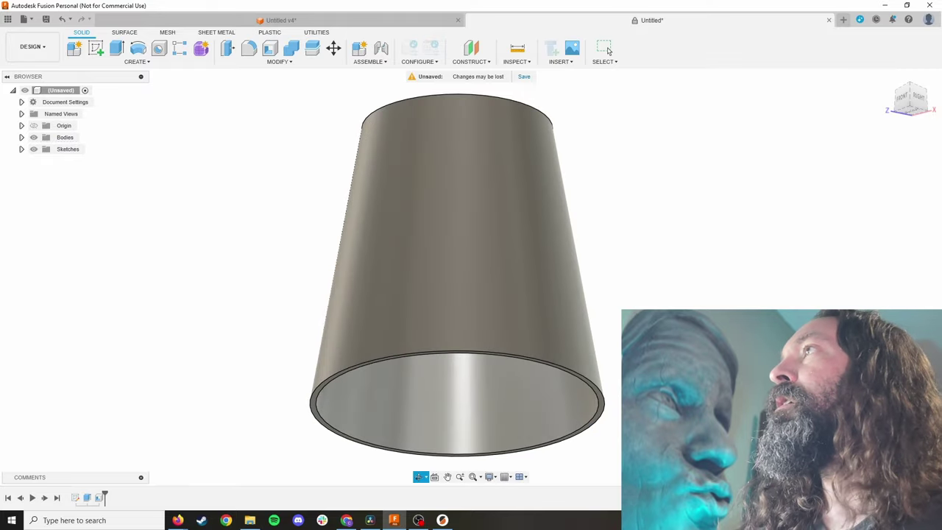
middle_click_drag(494, 410, 662, 369, "shift")
middle_click_drag(608, 50, 609, 50, "shift")
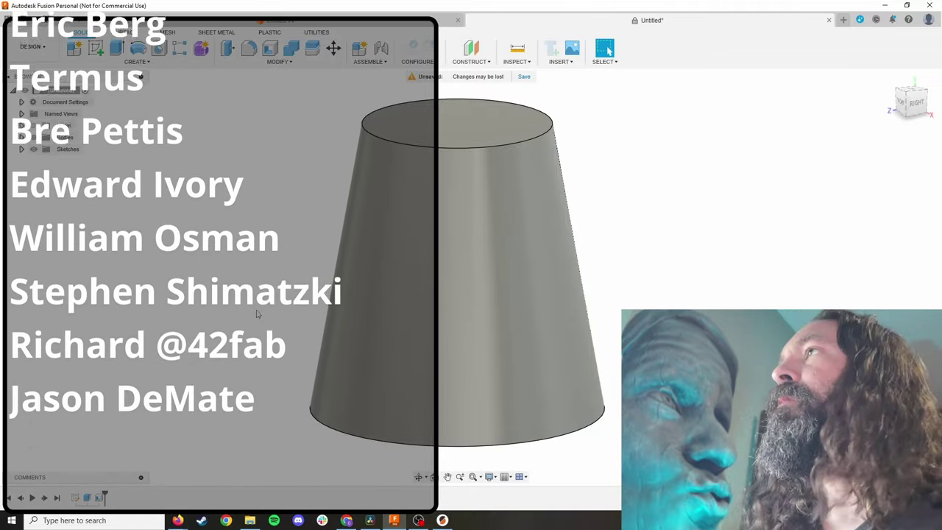
Insert the Gothic window DXF file as a sketch on the origin plane.
left_click(563, 62)
left_click(569, 125)
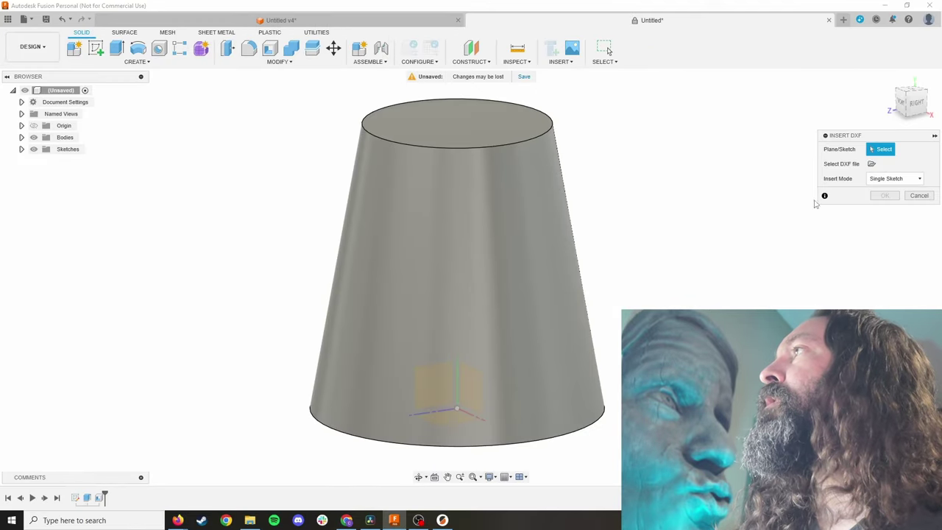
left_click(873, 164)
left_click(341, 358)
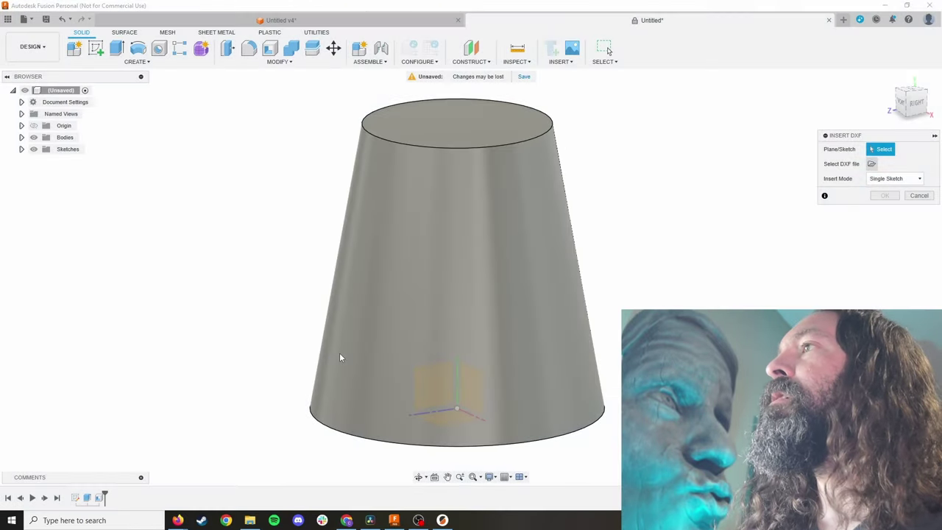
double_click(168, 94)
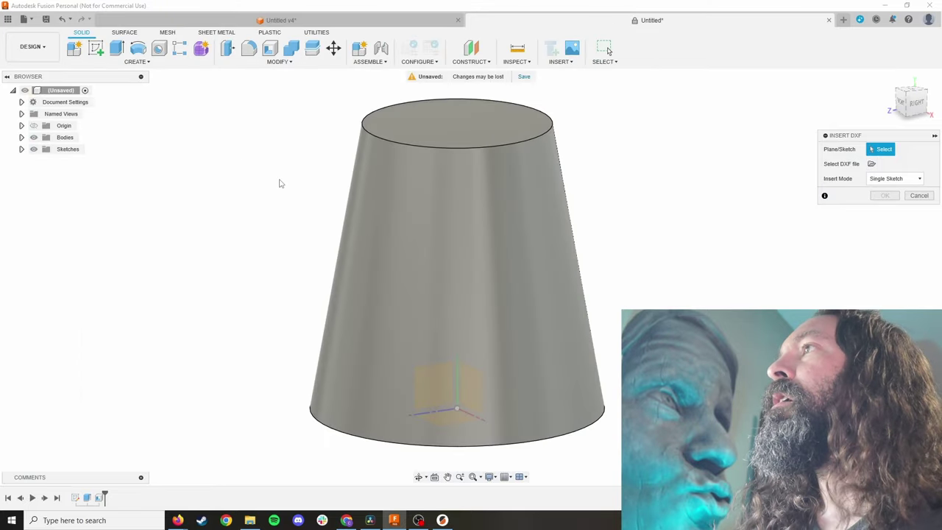
left_click(427, 375)
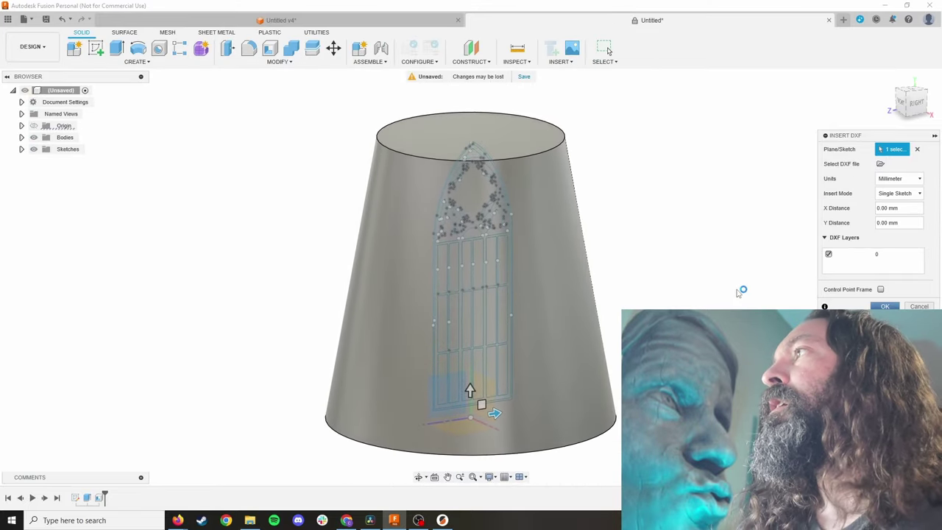
key("Return")
middle_click_drag(744, 293, 696, 246, "shift")
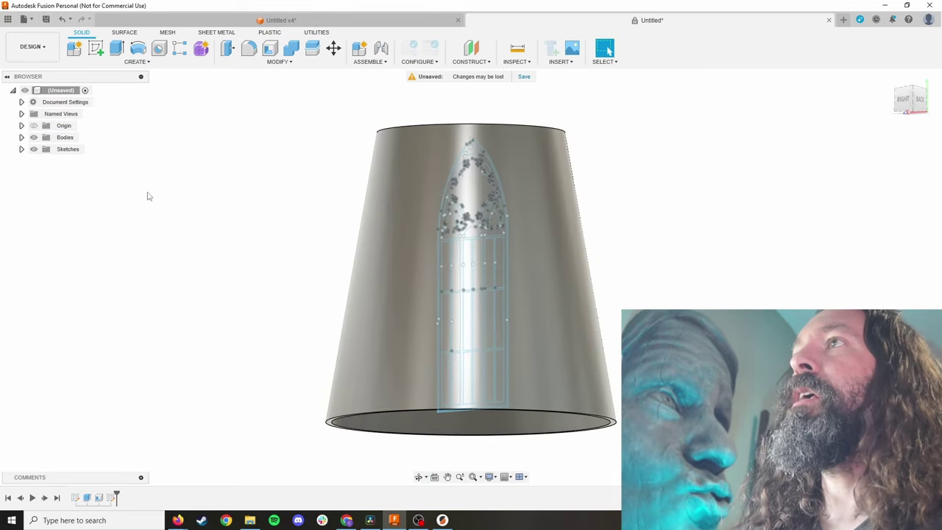
Cut Body1 and paste it back into the root component as Body2.
left_click(21, 137)
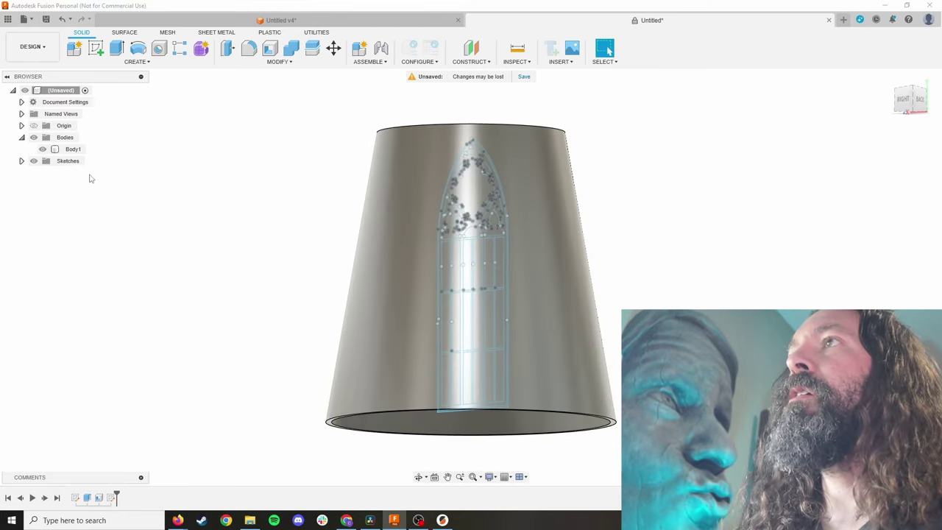
left_click(74, 150)
right_click(73, 151)
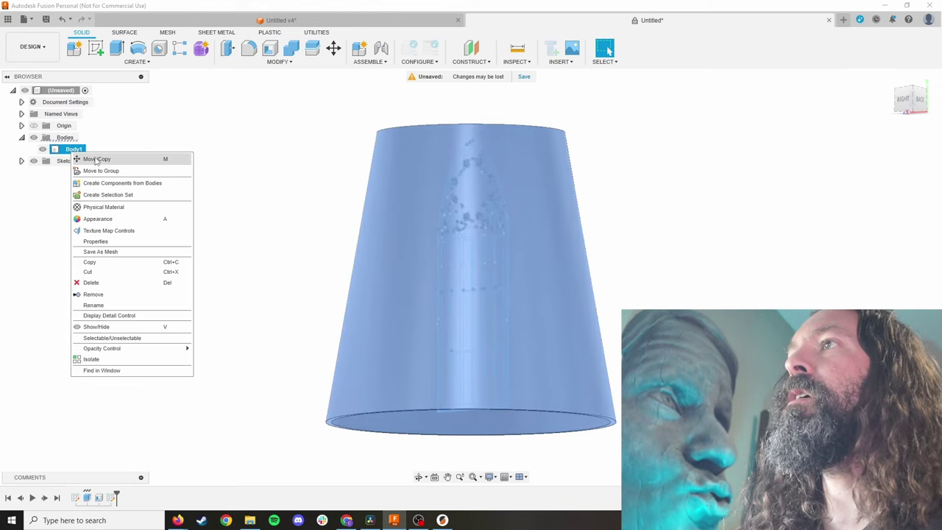
left_click(88, 272)
right_click(64, 91)
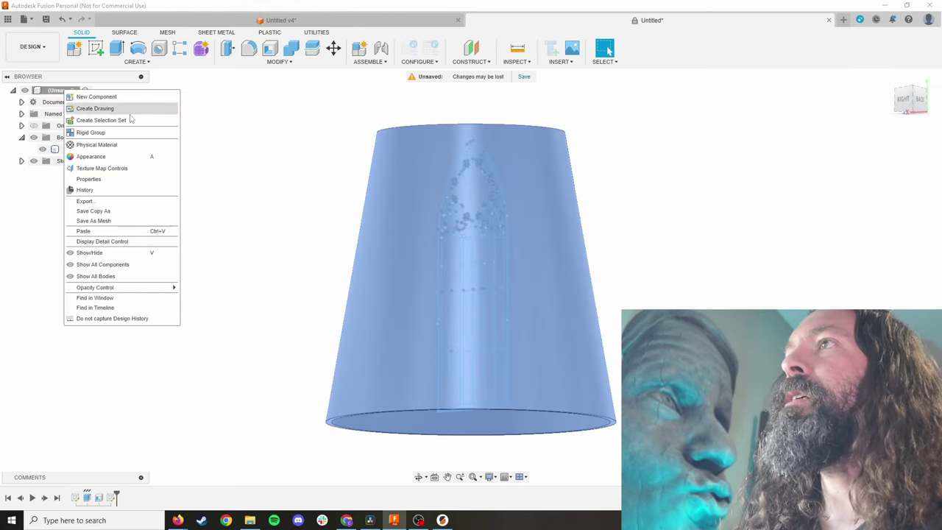
left_click(115, 230)
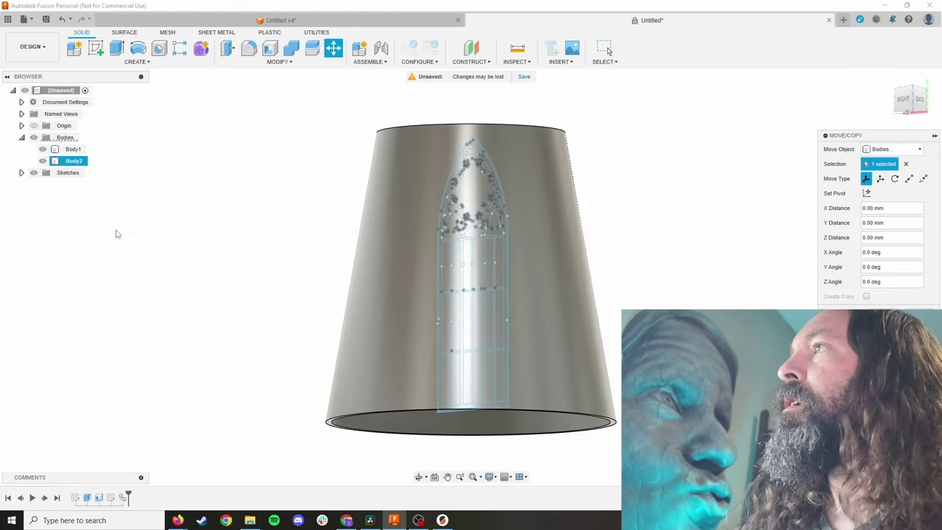
key("Return")
Paste a second copy into the root component as Body3.
left_click(60, 91)
right_click(59, 91)
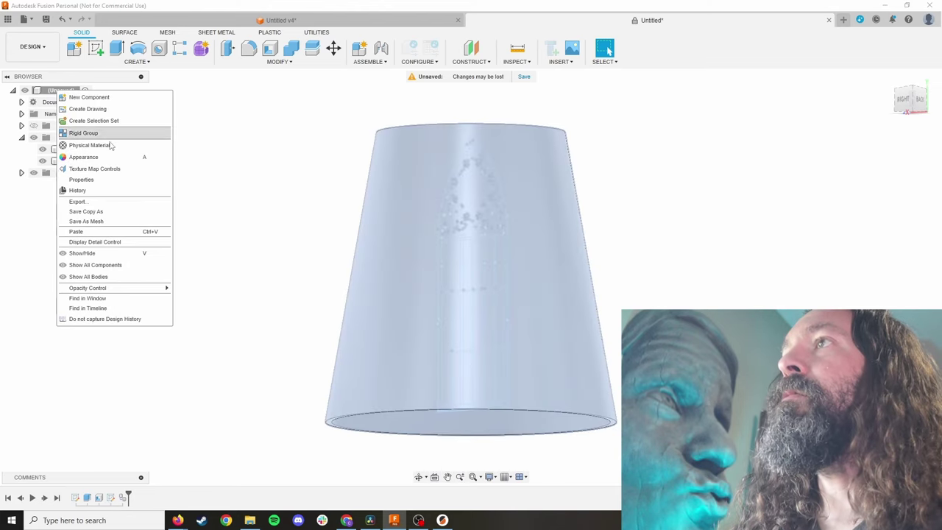
left_click(101, 235)
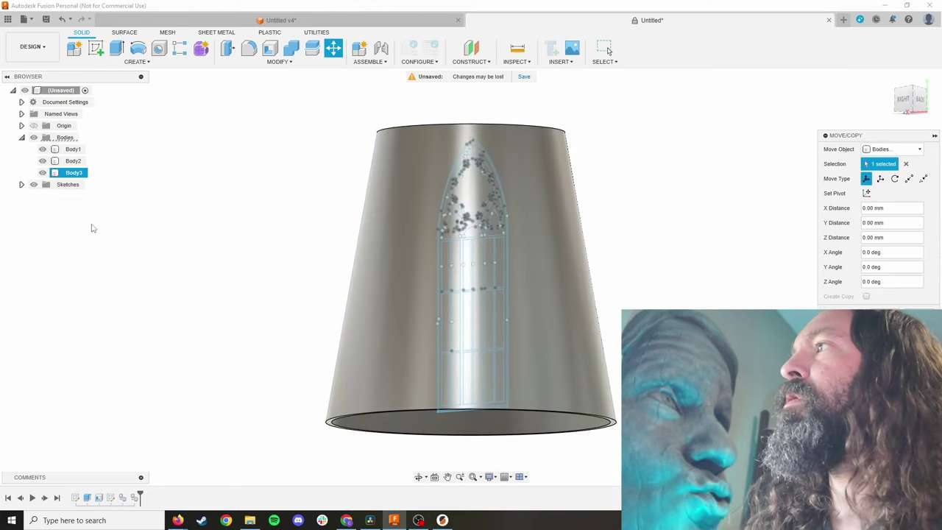
key("Return")
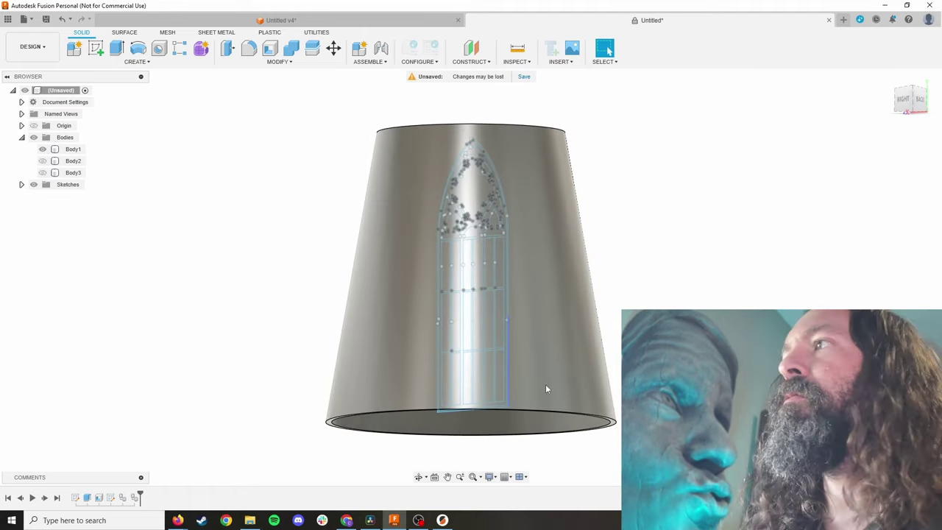
Extrude the window sketch profile 130 mm through the cone.
scroll(475, 384, "up", 3)
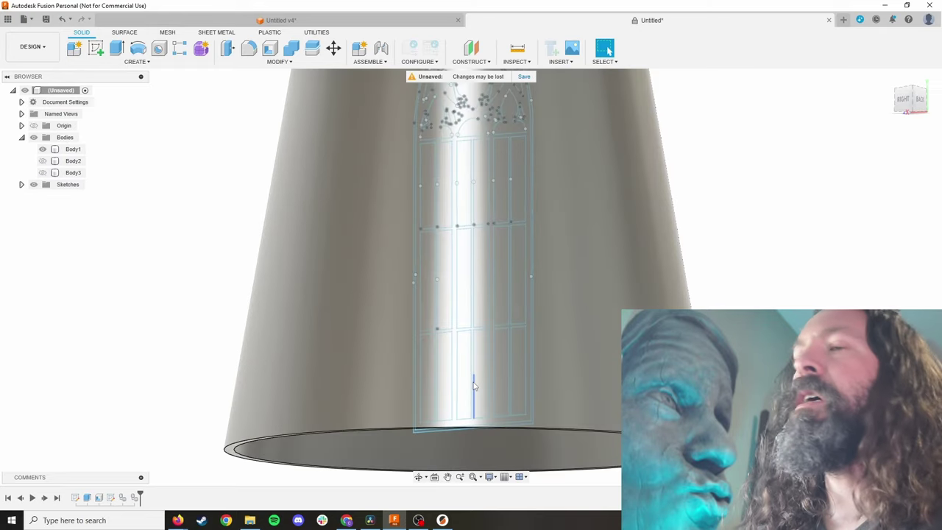
scroll(430, 368, "up", 5)
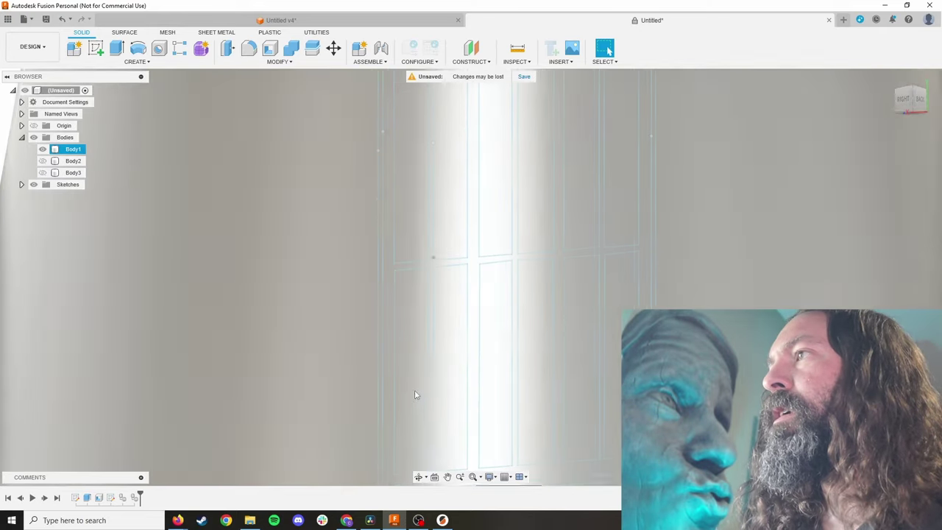
scroll(415, 395, "down", 5)
middle_click_drag(423, 363, 412, 234)
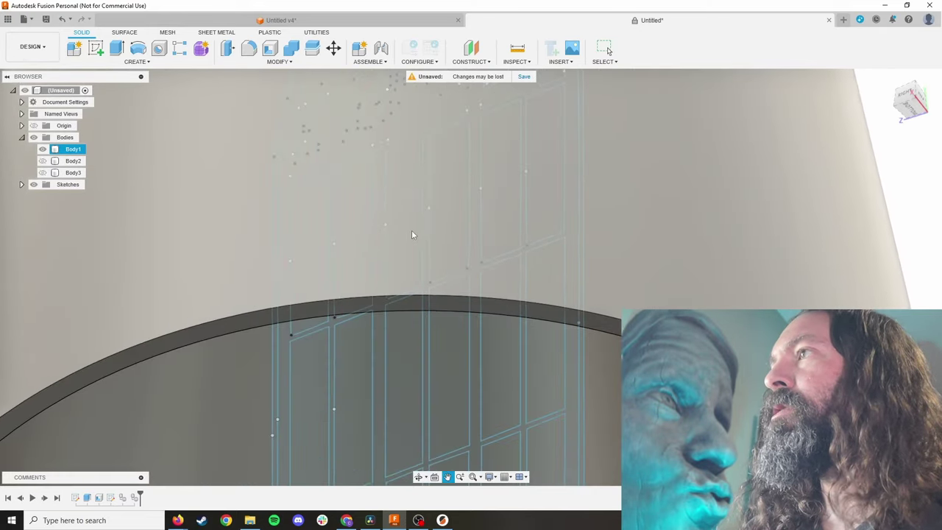
scroll(301, 373, "down", 3)
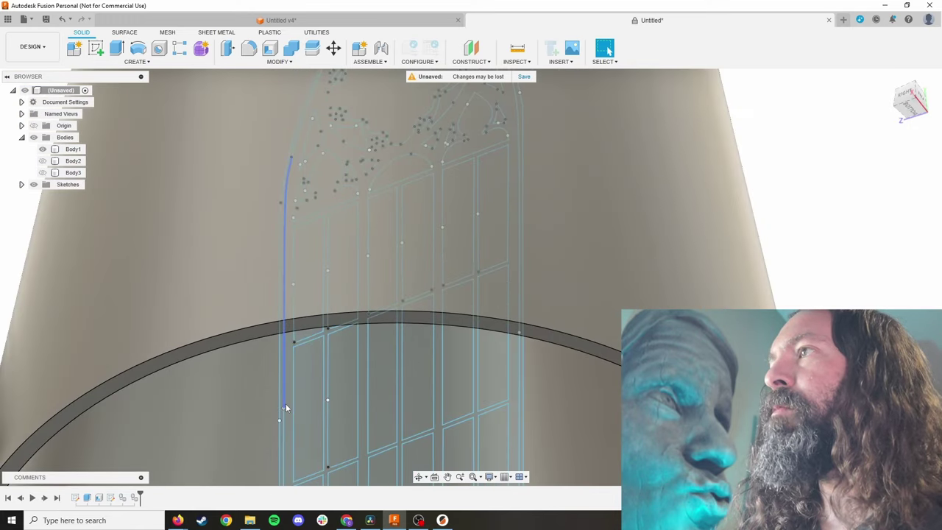
left_click(290, 407)
right_click(289, 407)
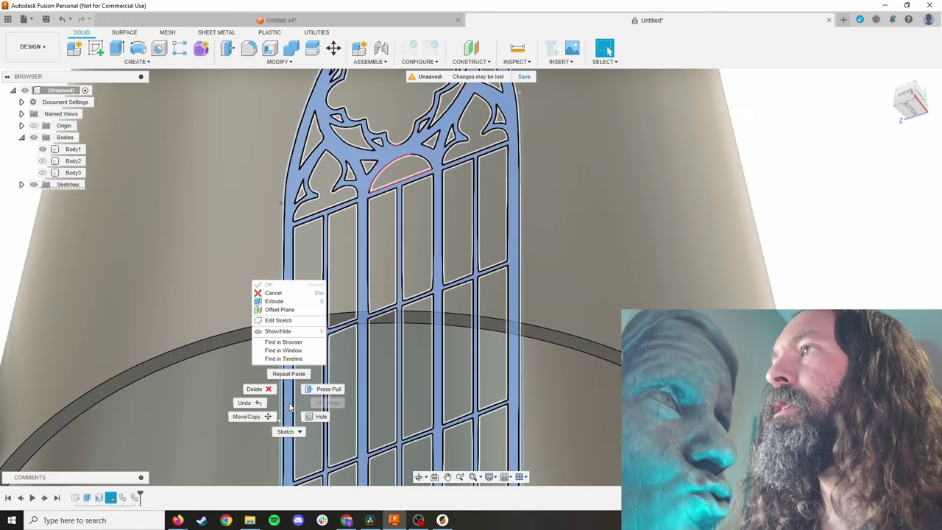
left_click(331, 394)
scroll(333, 404, "down", 6)
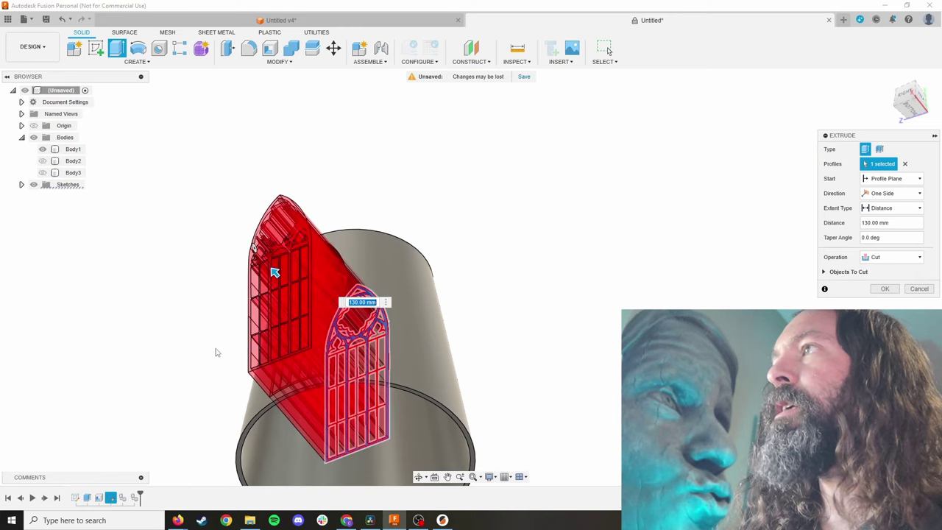
middle_click_drag(585, 326, 546, 362, "shift")
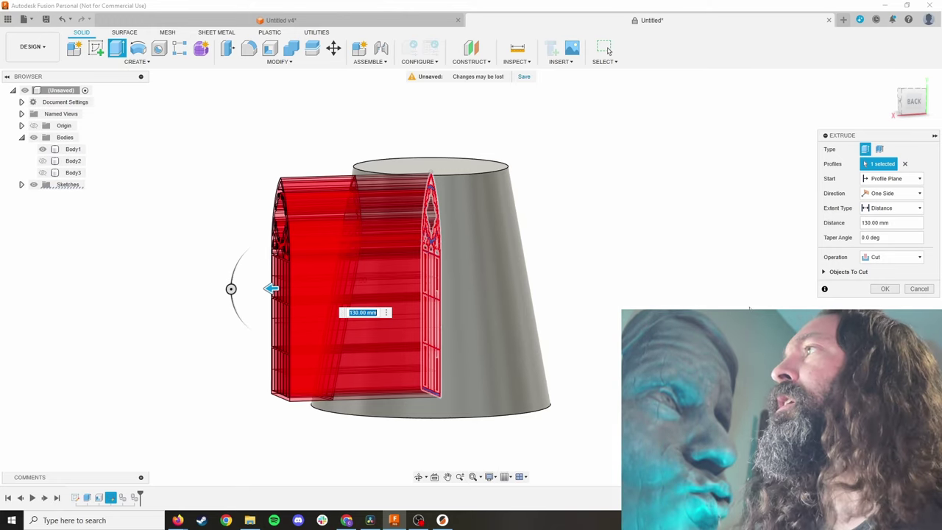
Switch the extrude operation to Intersect and apply it, leaving a thin window panel.
left_click(891, 257)
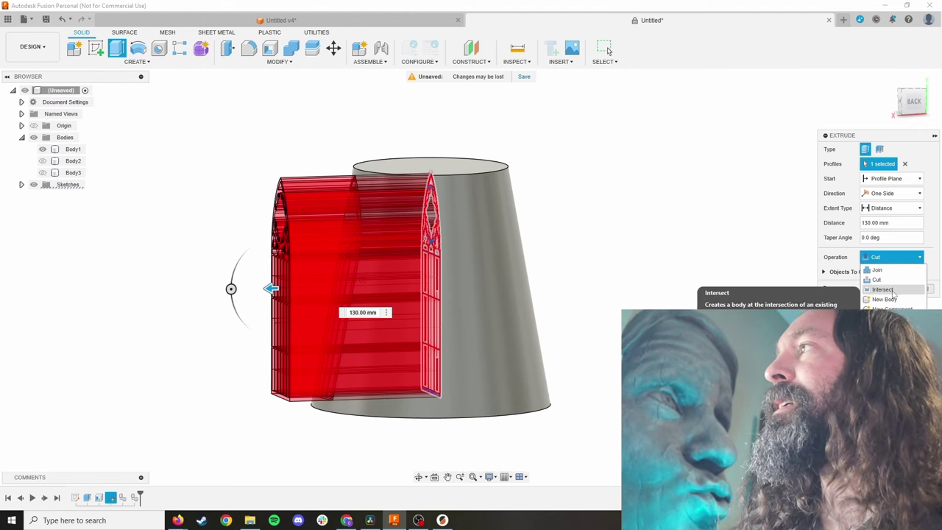
left_click(880, 274)
key("Down")
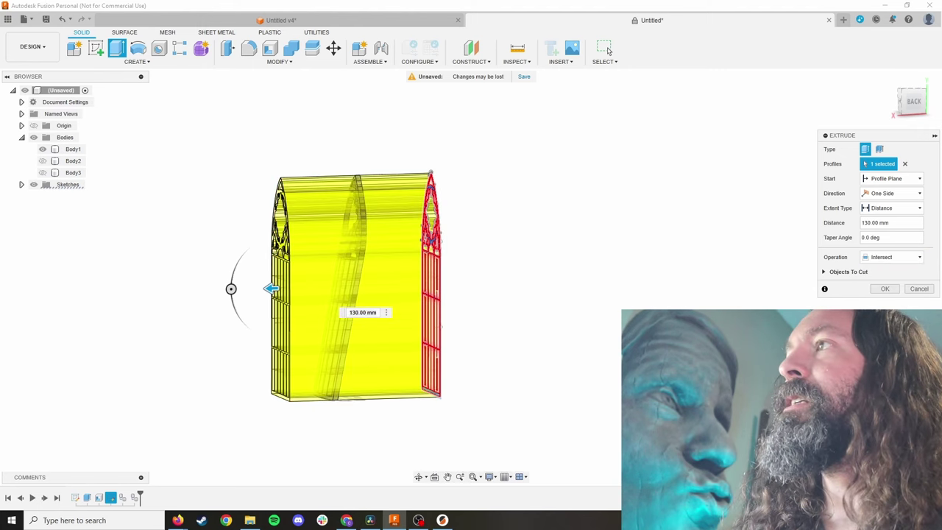
left_click(884, 288)
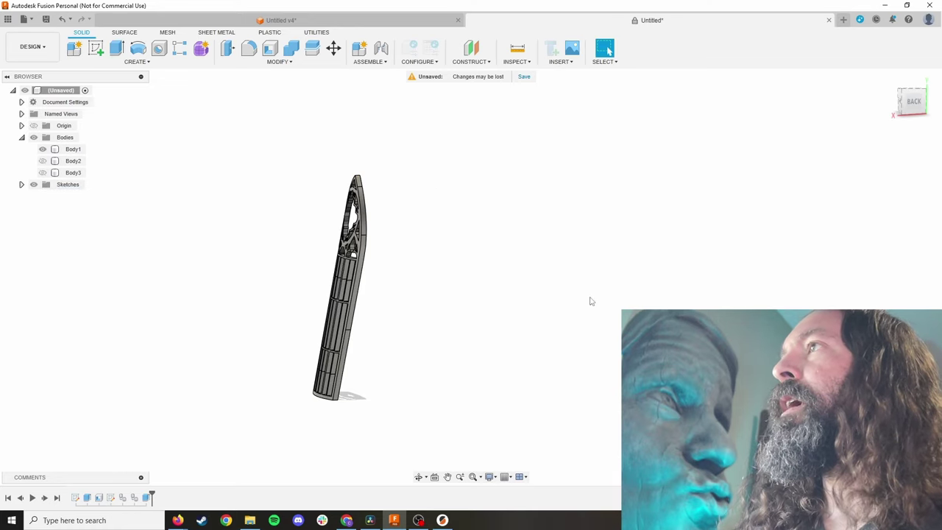
Show the cone body Body2 again and select the window panel.
middle_click_drag(473, 295, 510, 292, "shift")
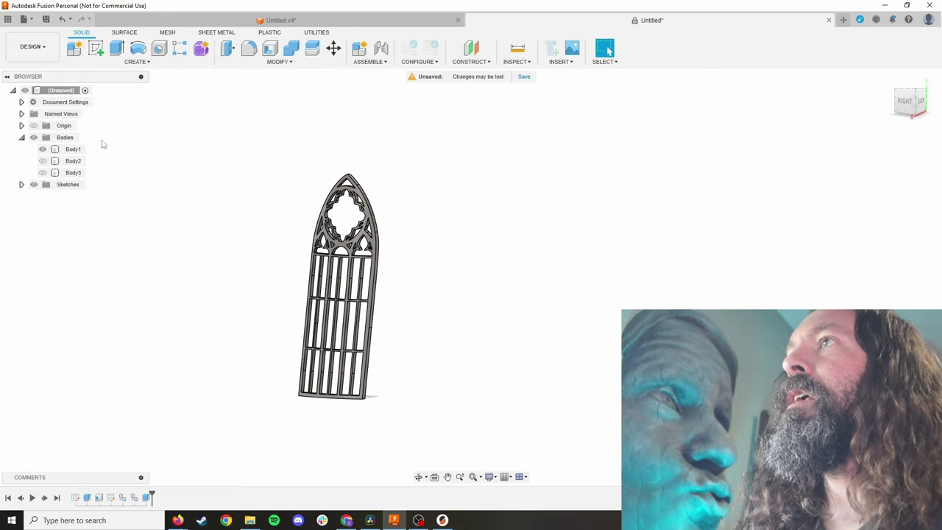
left_click(42, 161)
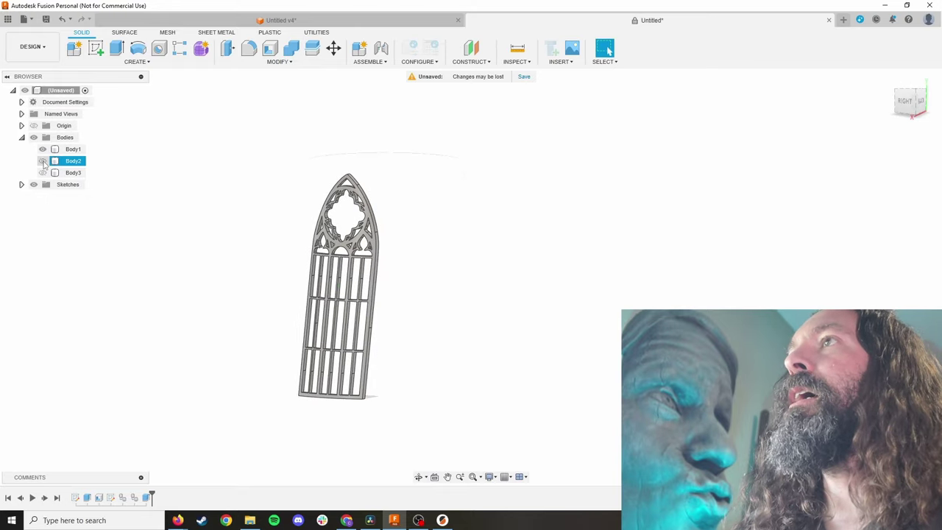
left_click(361, 236)
Press-pull the window panel face outward by 0.5 mm.
scroll(362, 234, "up", 6)
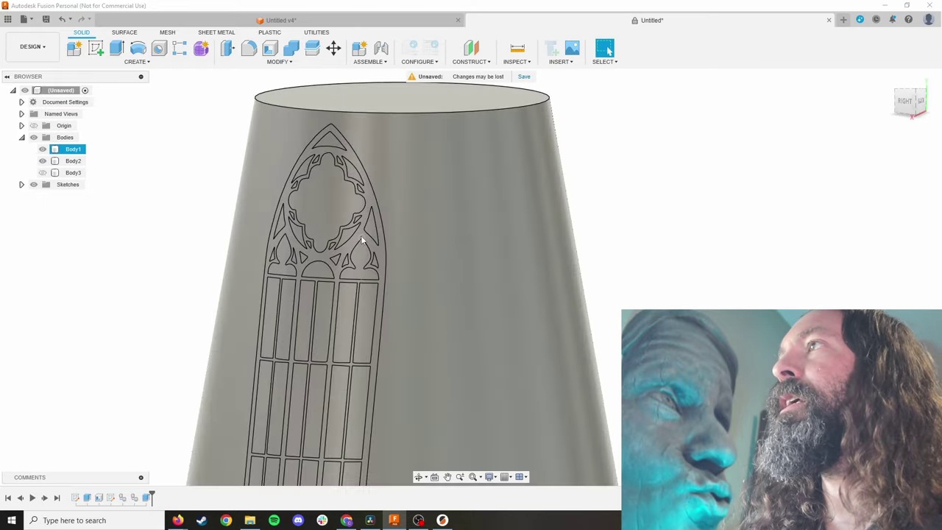
right_click(362, 228)
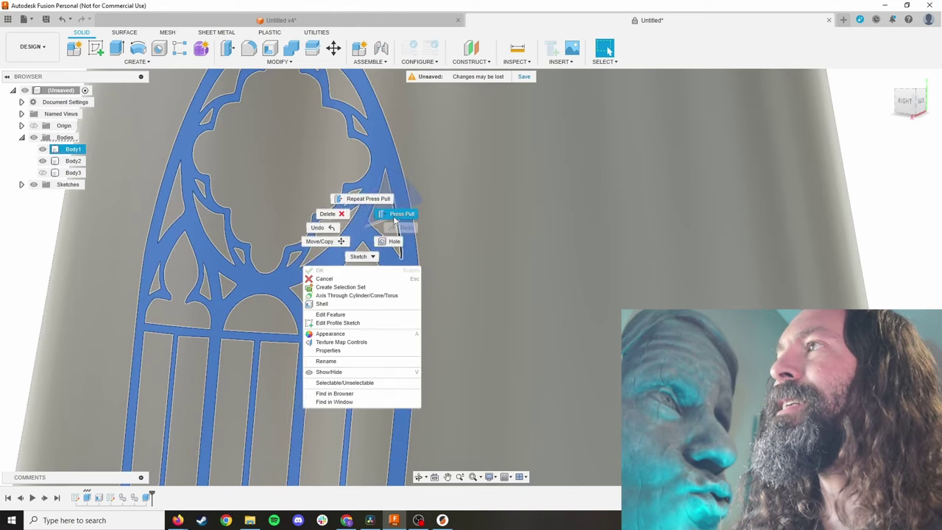
left_click(392, 213)
middle_click_drag(527, 285, 488, 281, "shift")
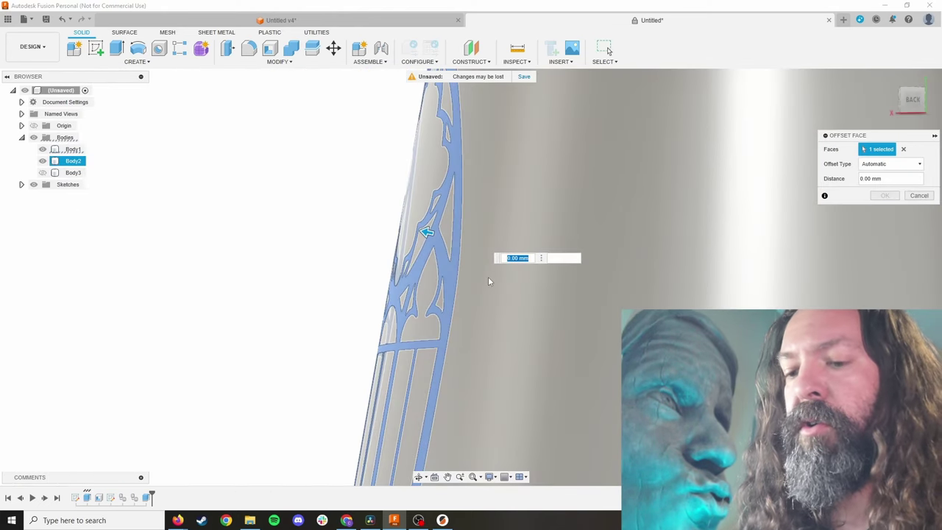
type("5")
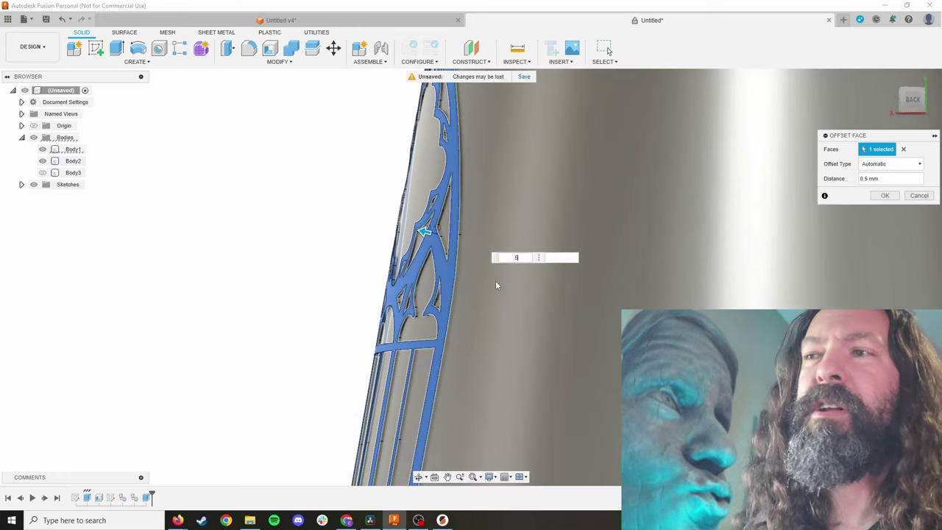
key("Return")
scroll(495, 291, "down", 3)
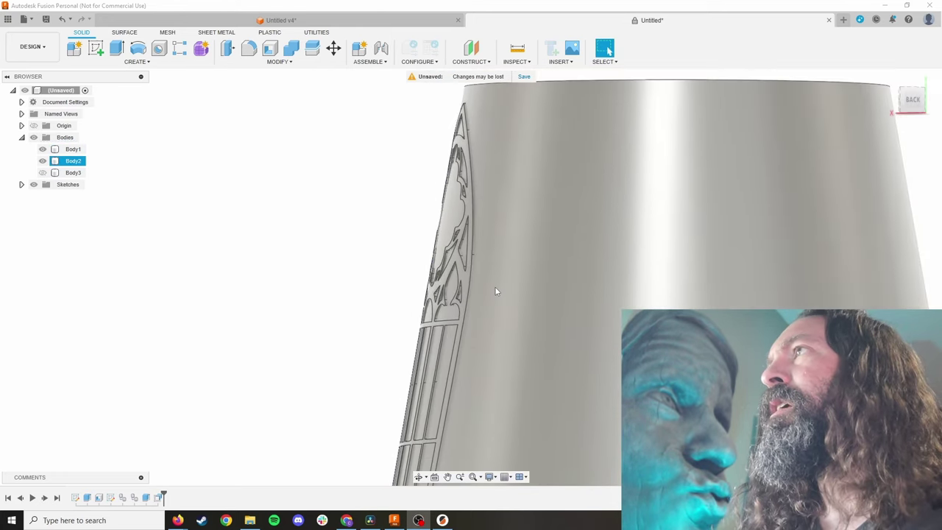
middle_click_drag(496, 291, 513, 349, "shift")
scroll(538, 316, "down", 2)
scroll(526, 283, "down", 4)
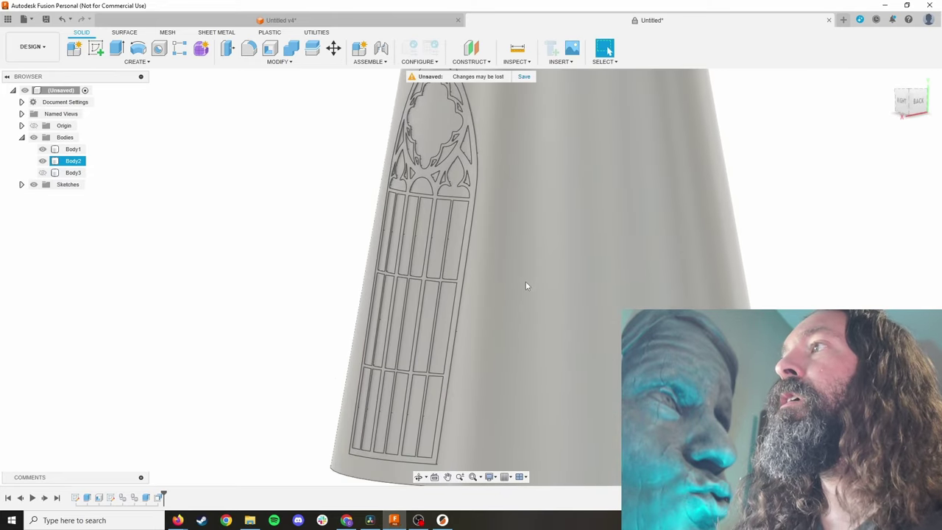
Hide Body2 and the window panel body, and show the window.dxf sketch.
left_click(253, 272)
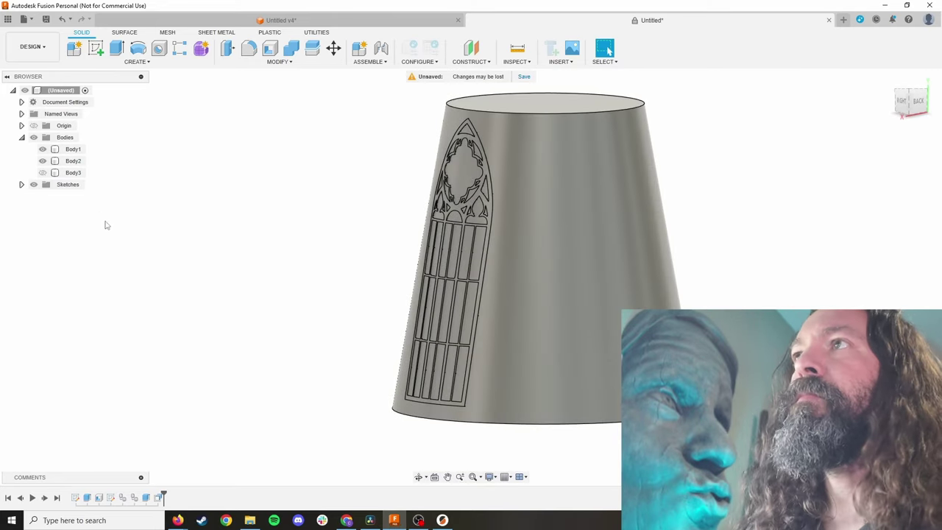
left_click(43, 162)
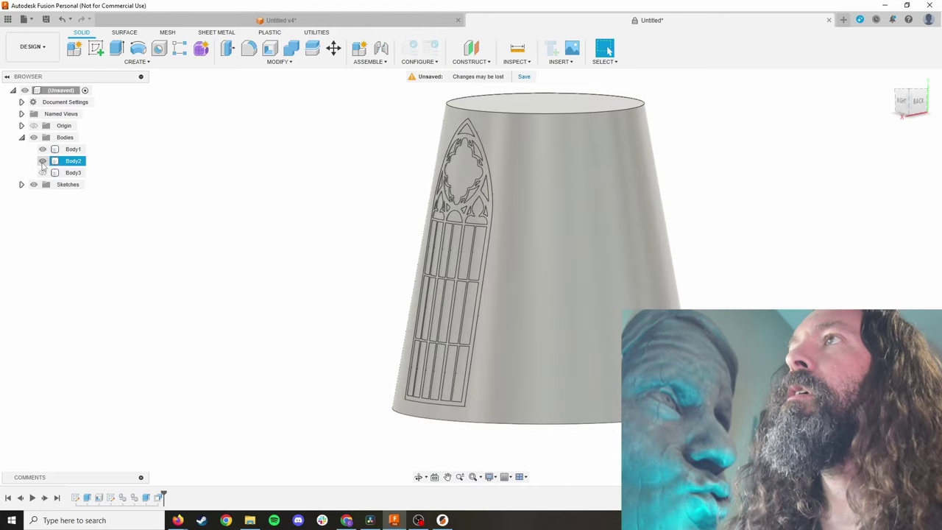
left_click(42, 161)
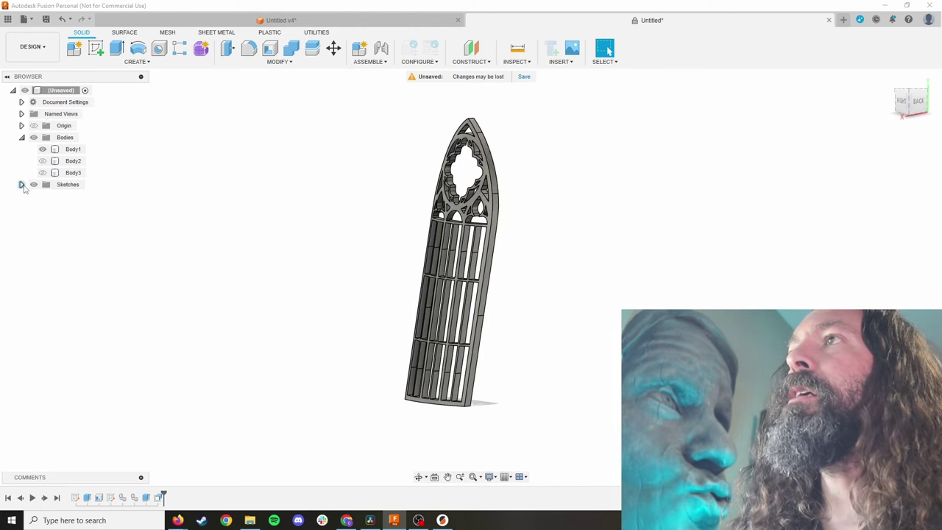
left_click(21, 185)
left_click(42, 208)
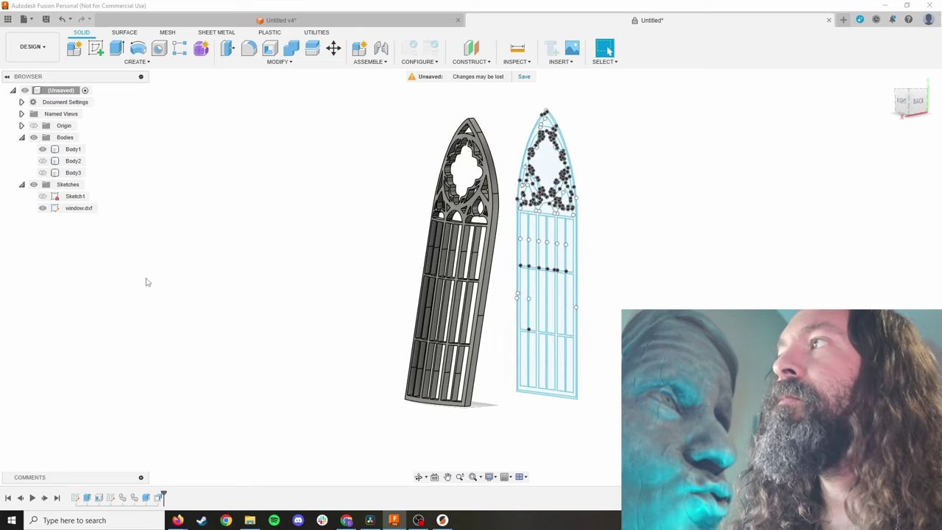
scroll(608, 338, "up", 4)
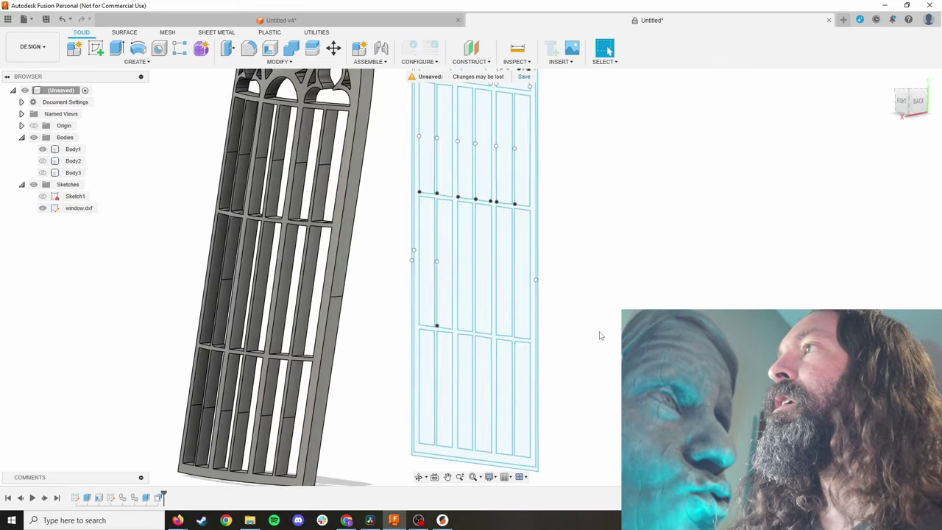
scroll(600, 336, "down", 3)
left_click(42, 150)
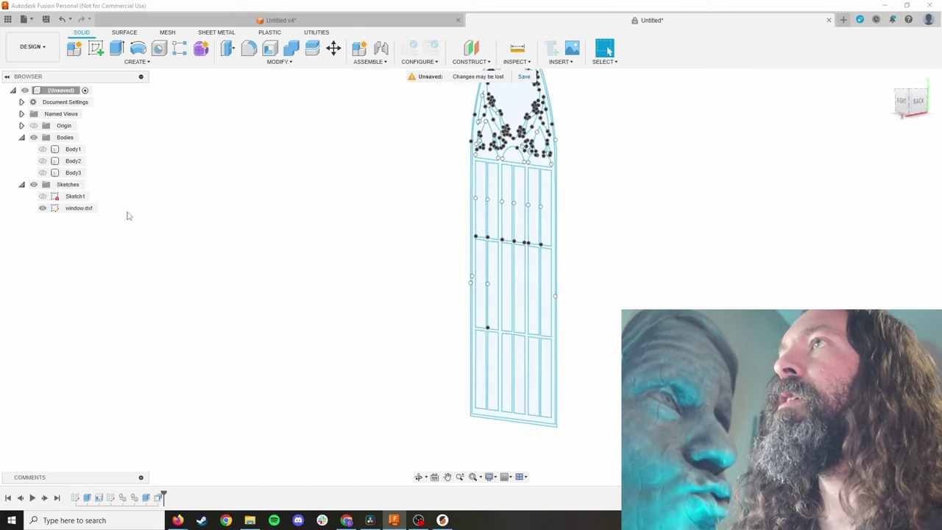
Select every window.dxf profile, lower panes up to the pointed arch, and fit the view.
left_click(545, 379)
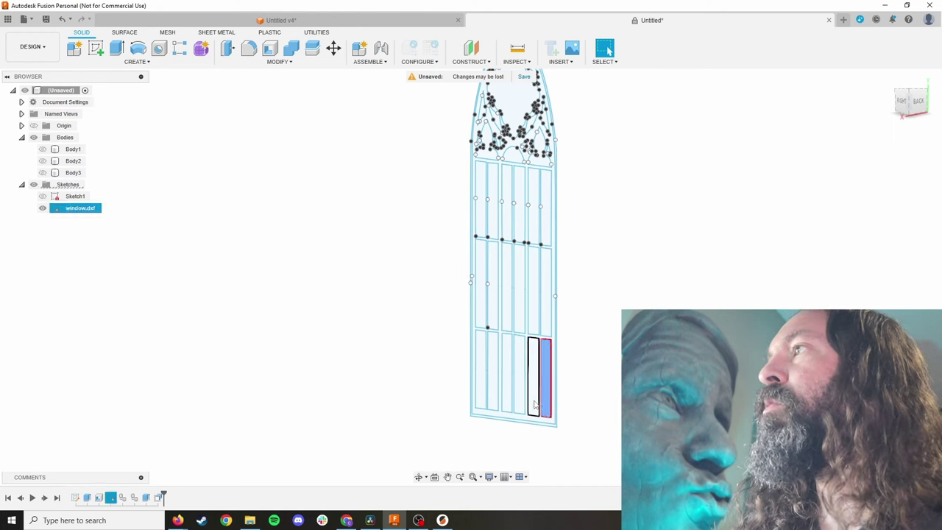
left_click(533, 401, "ctrl")
left_click(519, 401, "ctrl")
left_click(506, 401, "ctrl")
left_click(491, 401, "ctrl")
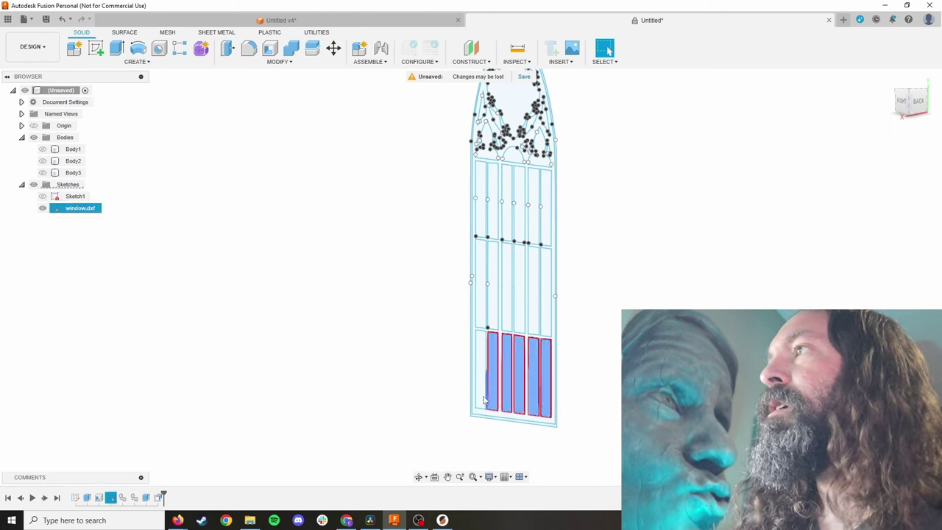
mouse_move(485, 401)
left_mouse_down("ctrl")
mouse_move(486, 295)
mouse_move(534, 309)
mouse_move(489, 165)
left_mouse_up("ctrl")
scroll(501, 140, "up", 5)
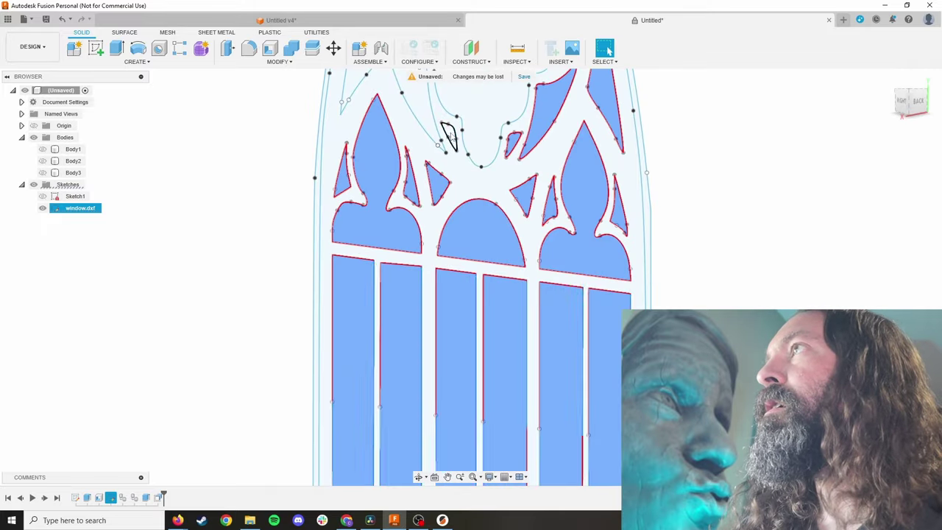
middle_click_drag(449, 136, 453, 412)
scroll(778, 154, "up", 3)
scroll(556, 96, "down", 3)
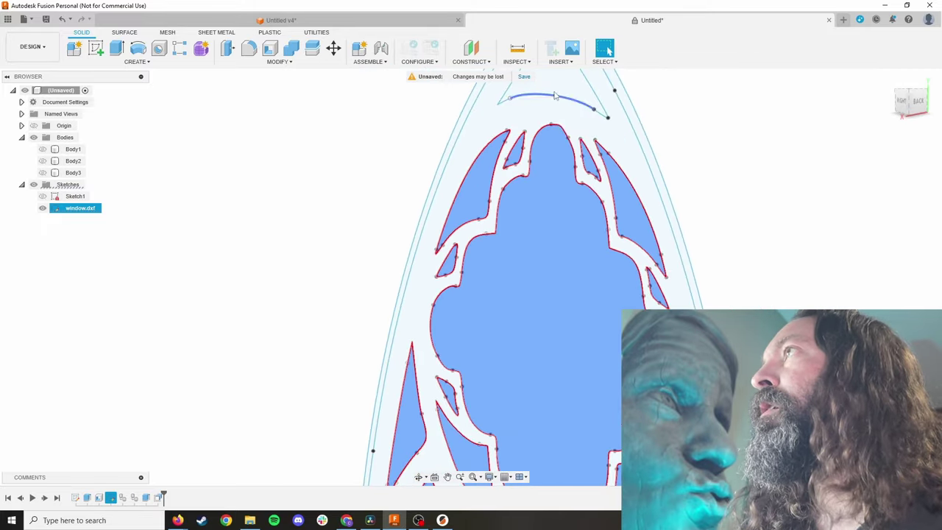
key("F6")
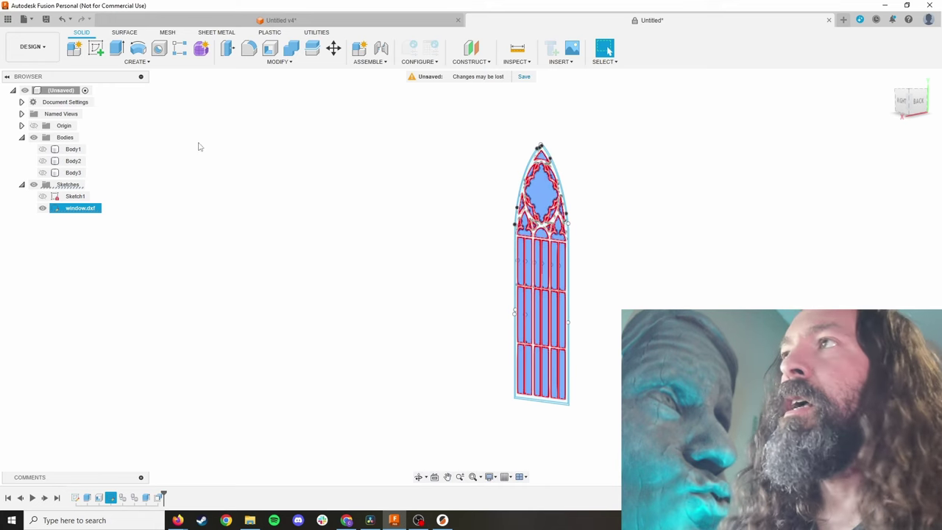
Show the cone body Body2 again, keeping the window panel hidden.
left_click(42, 149)
left_click(42, 149)
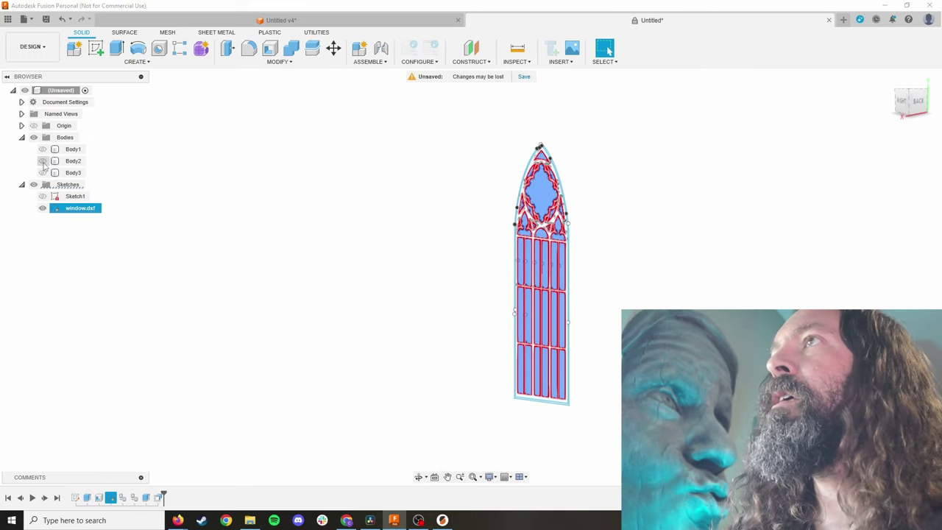
left_click(42, 161)
middle_click_drag(291, 300, 310, 290, "shift")
right_click(528, 379)
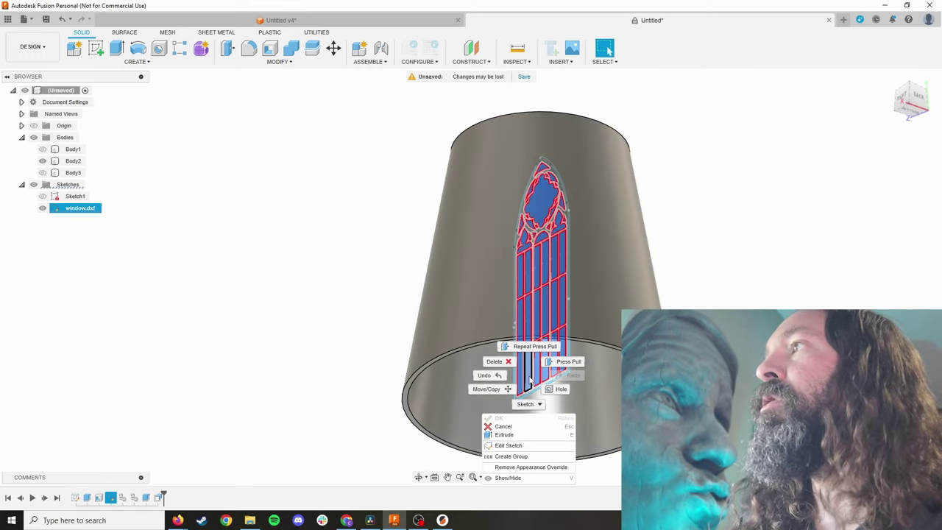
left_click(562, 362)
type("10")
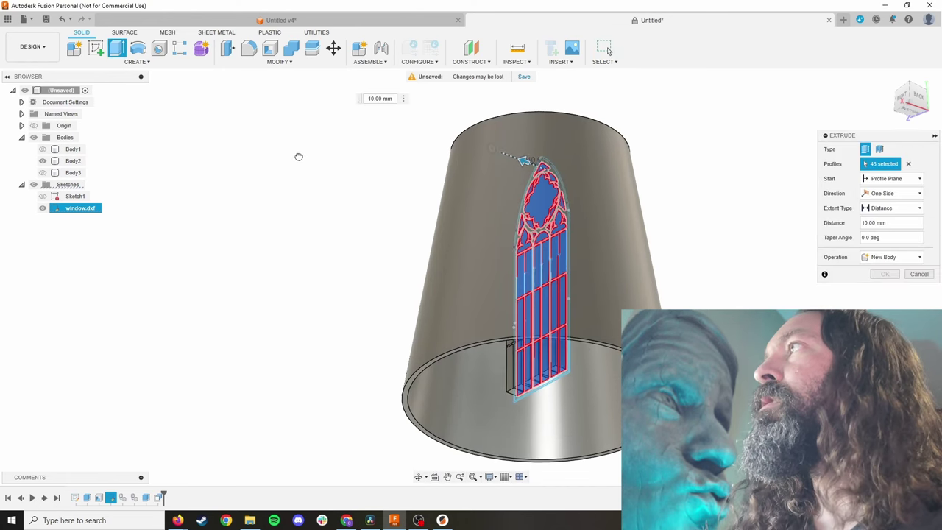
left_click_drag(299, 157, 327, 161)
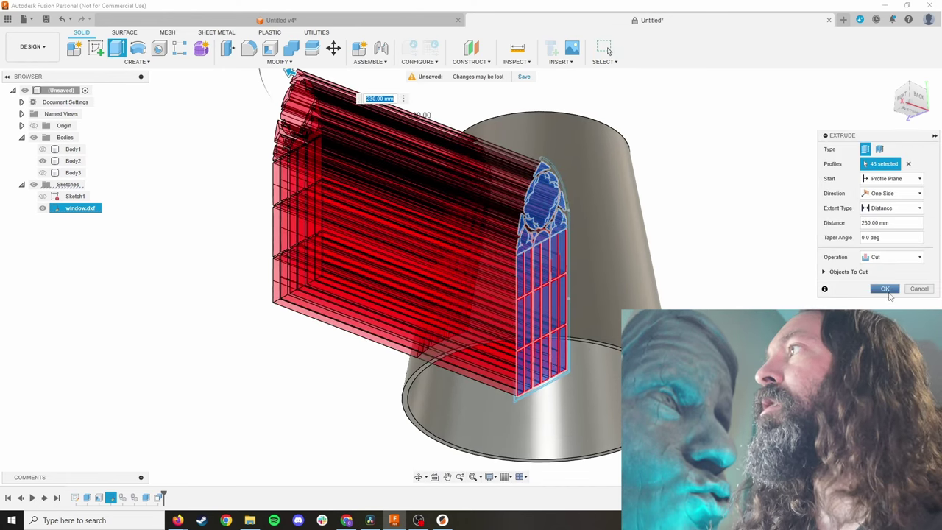
key("Return")
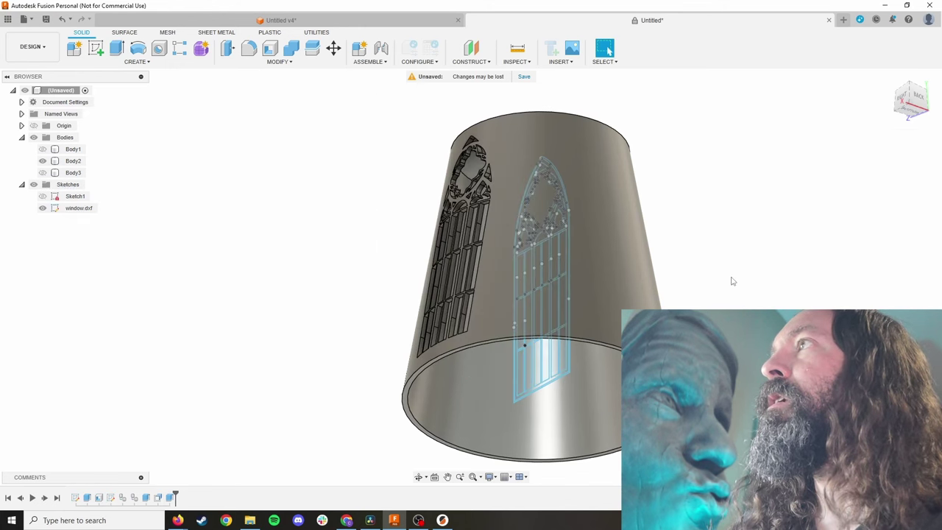
middle_click_drag(713, 205, 724, 243, "shift")
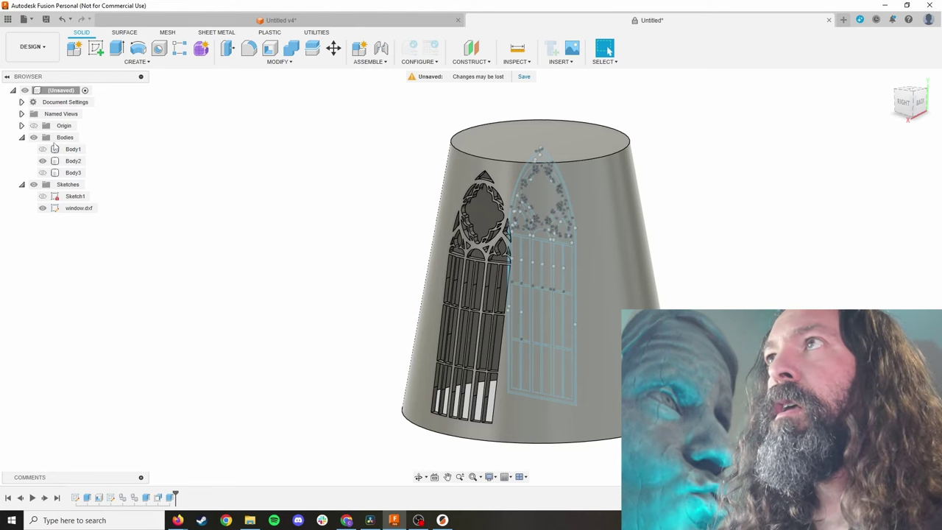
left_click(42, 149)
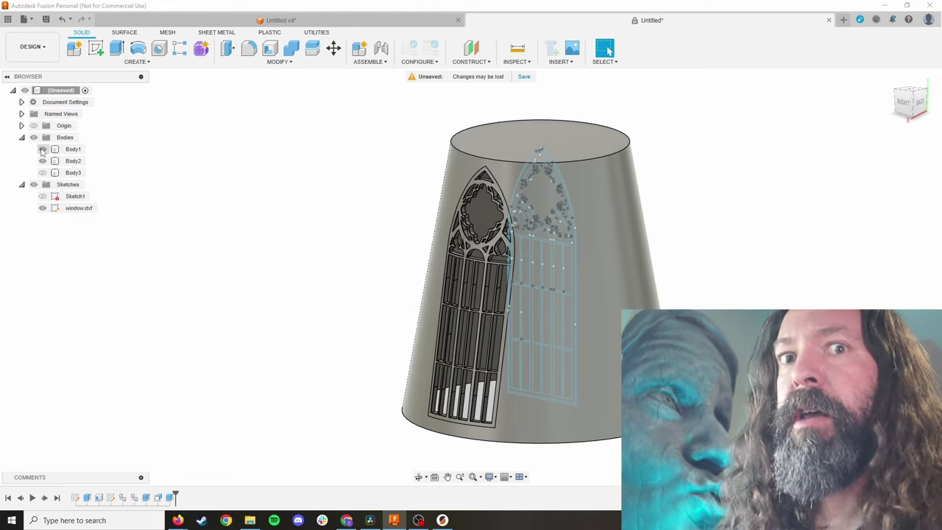
scroll(271, 250, "down", 4)
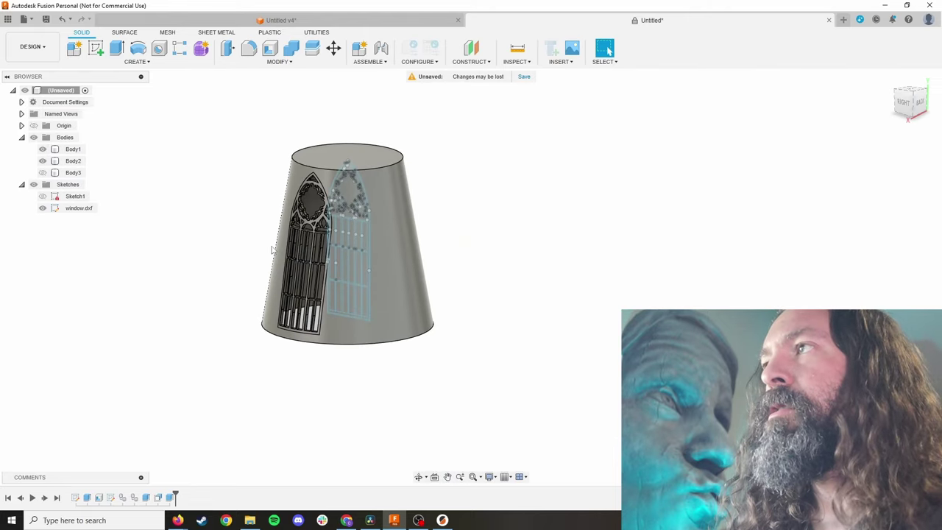
scroll(272, 249, "up", 4)
scroll(358, 188, "up", 2)
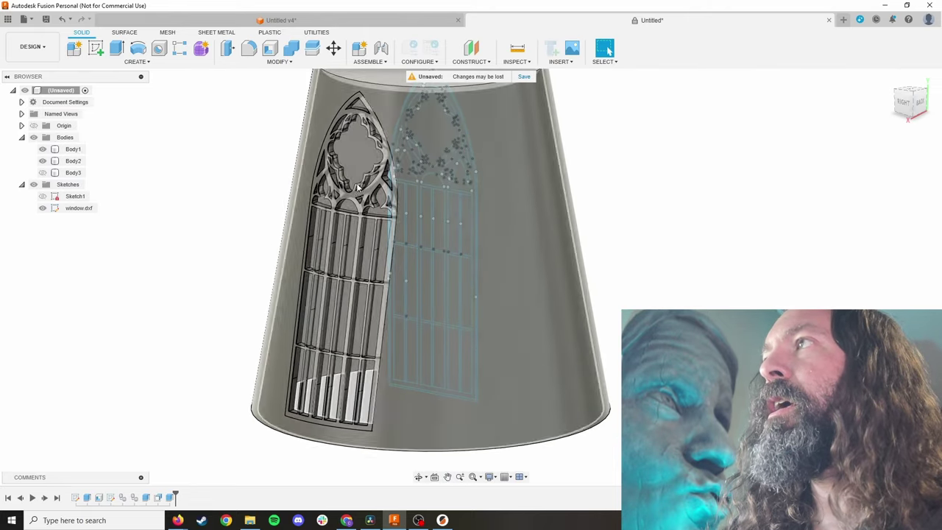
middle_click_drag(358, 187, 310, 246, "shift")
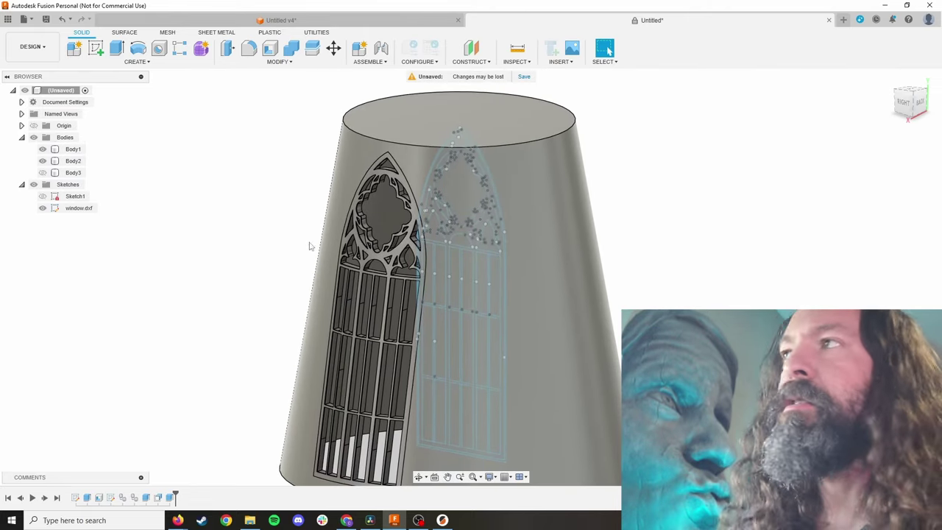
scroll(316, 257, "down", 4)
scroll(244, 261, "up", 5)
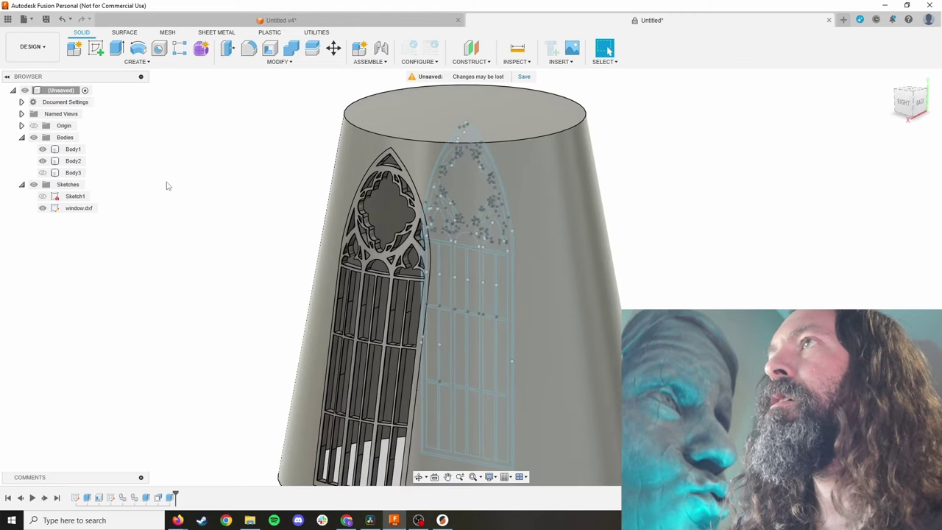
left_click(74, 160)
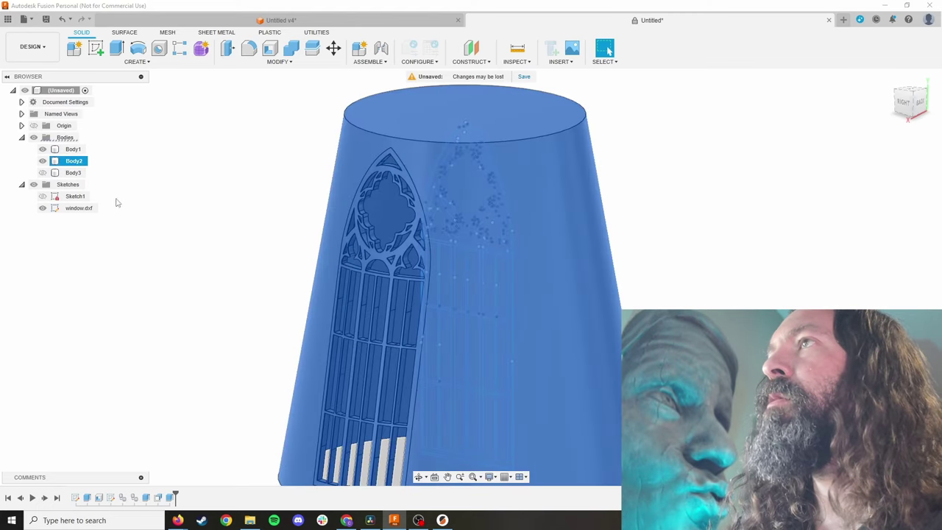
Set up a Features circular pattern with the window cutout as its only object.
left_click(145, 271)
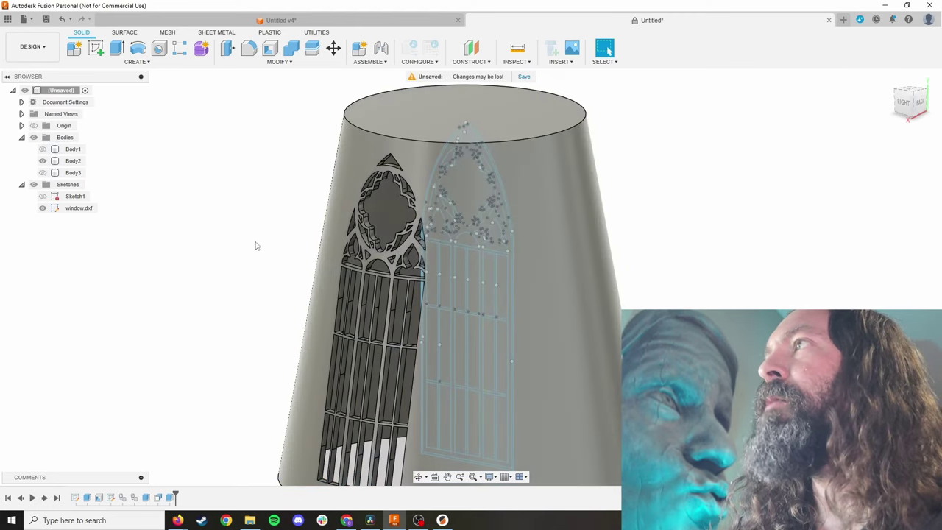
left_click(136, 61)
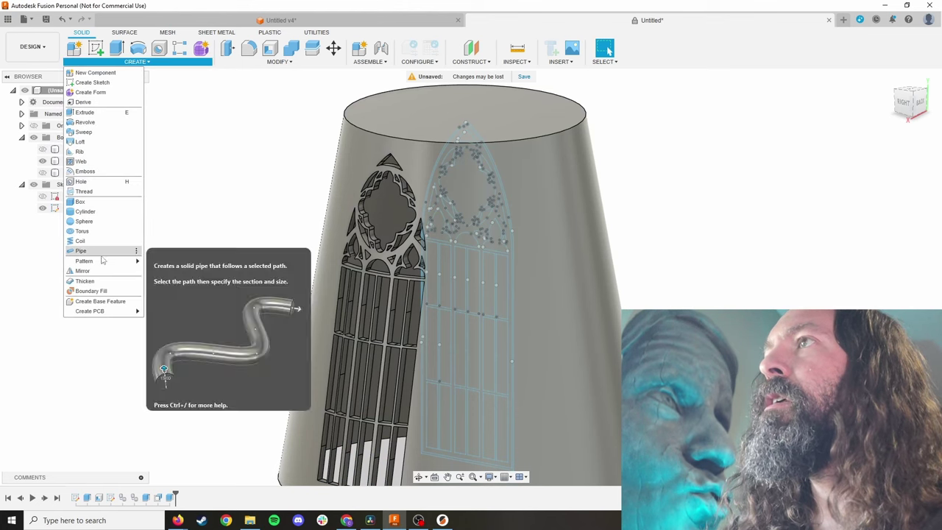
mouse_move(101, 265)
left_click(171, 271)
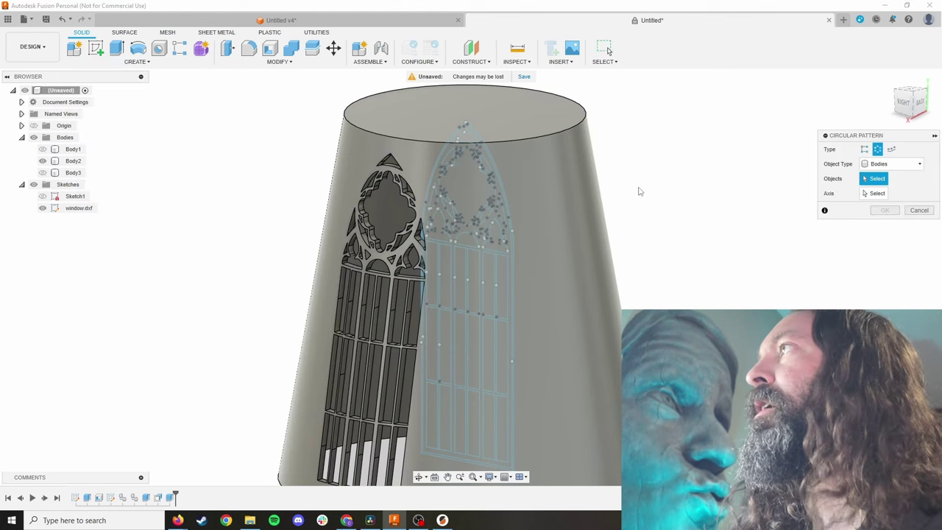
left_click(905, 169)
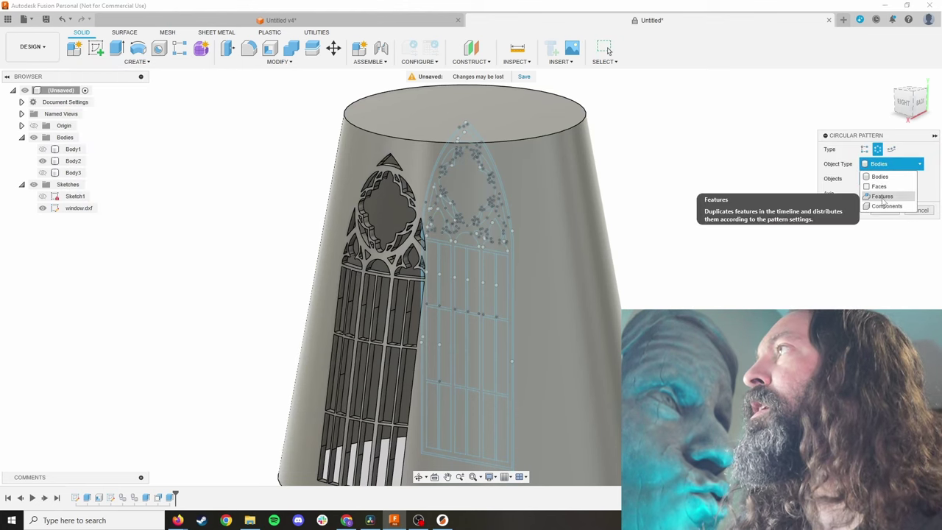
left_click(884, 189)
left_click(362, 214)
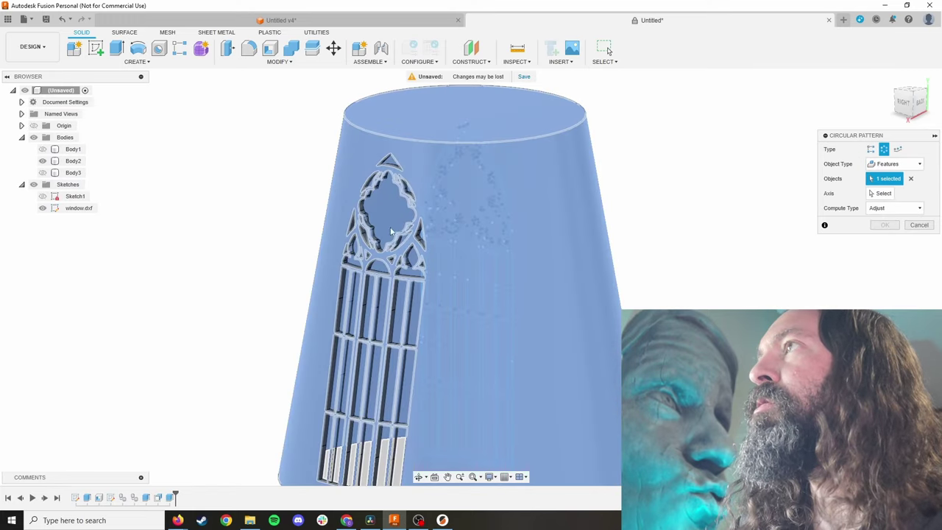
scroll(360, 215, "up", 2)
scroll(360, 214, "up", 2)
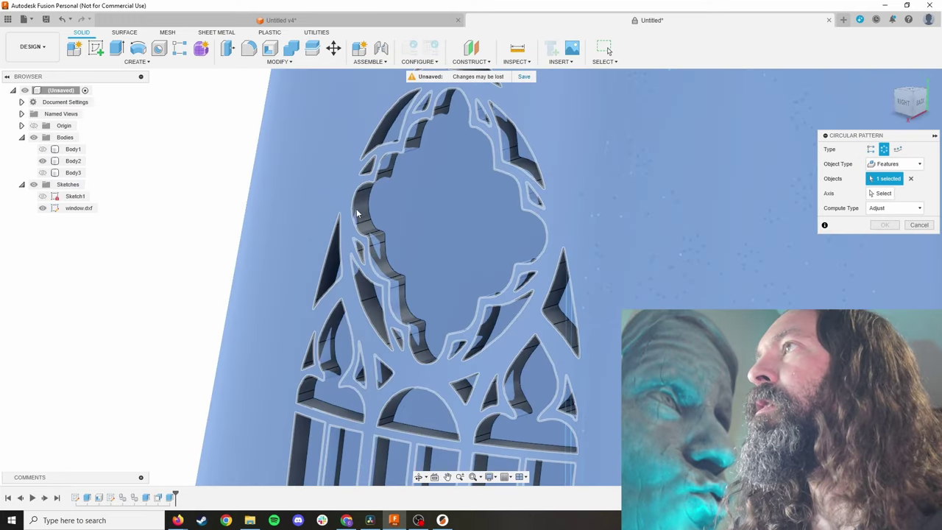
left_click(252, 254)
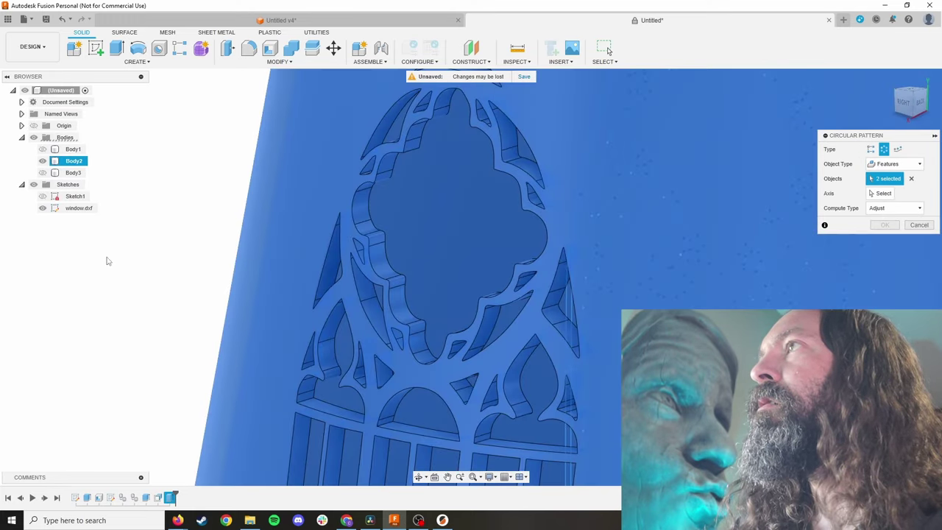
left_click(911, 178)
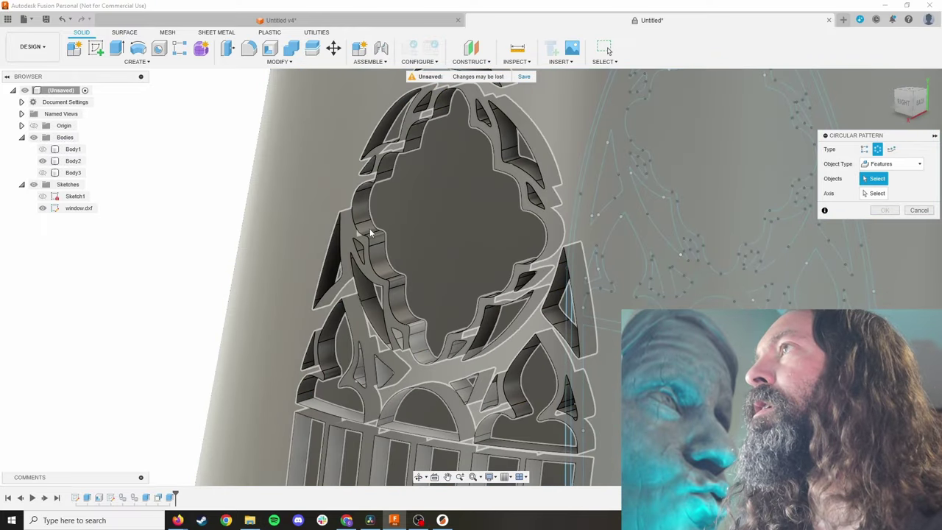
left_click(369, 228)
scroll(370, 228, "down", 5)
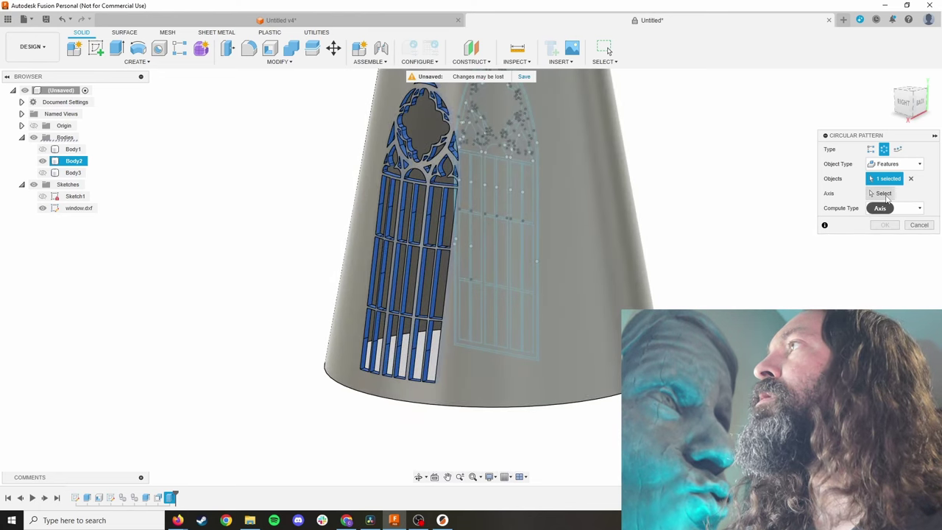
Use the cone as the pattern axis and confirm six copies around it.
left_click(869, 191)
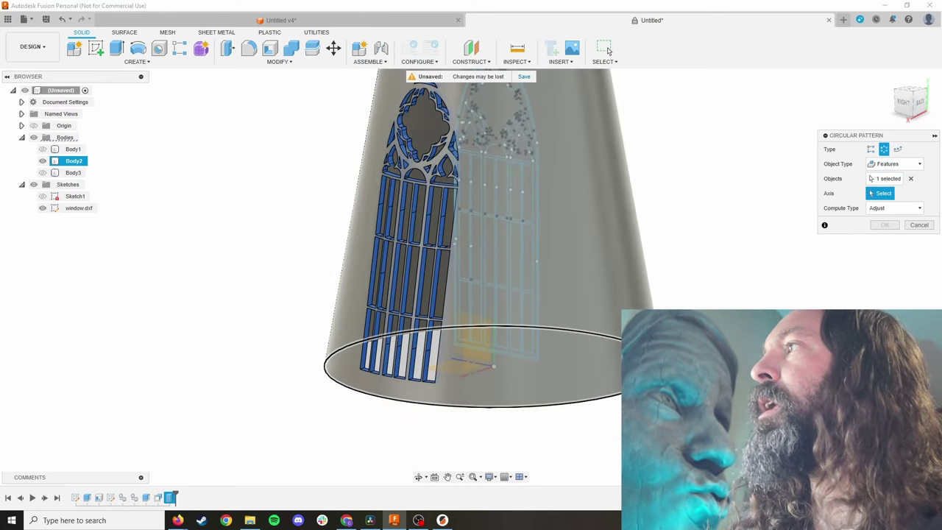
left_click(554, 221)
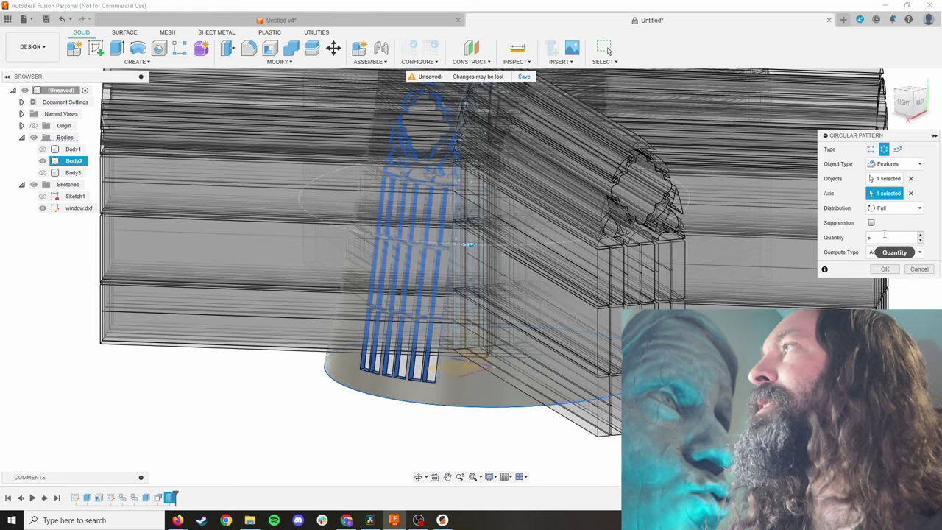
middle_click_drag(475, 372, 486, 83, "shift")
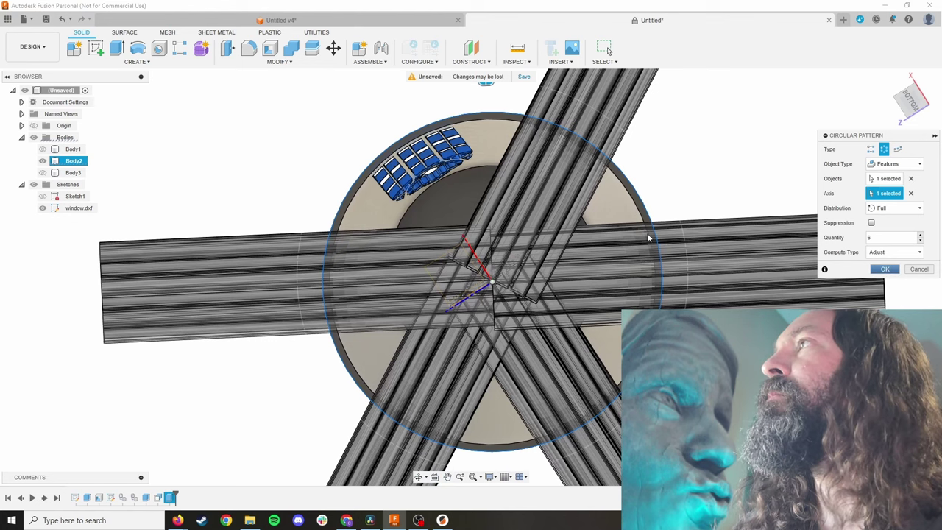
key("Return")
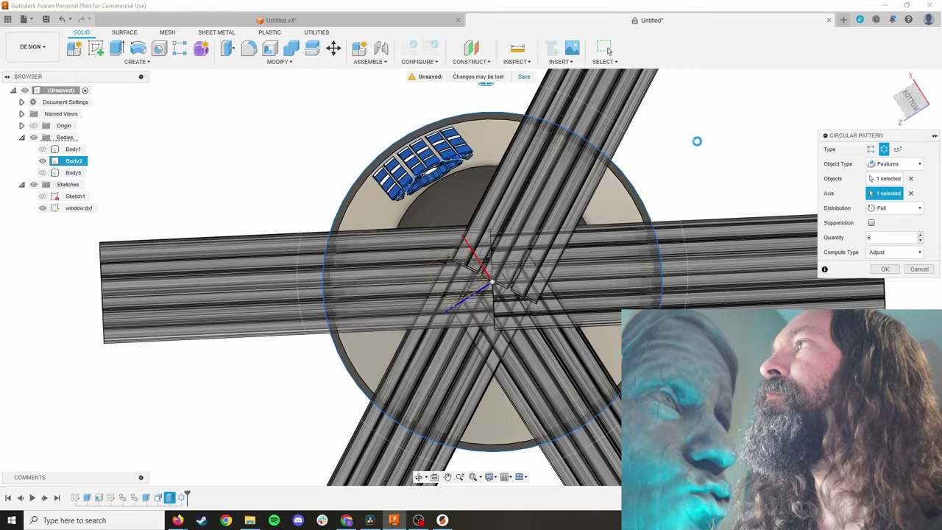
middle_click_drag(698, 143, 697, 218, "shift")
Select Body1, keeping its name, and hide the lampshade and other bodies.
left_click(71, 149)
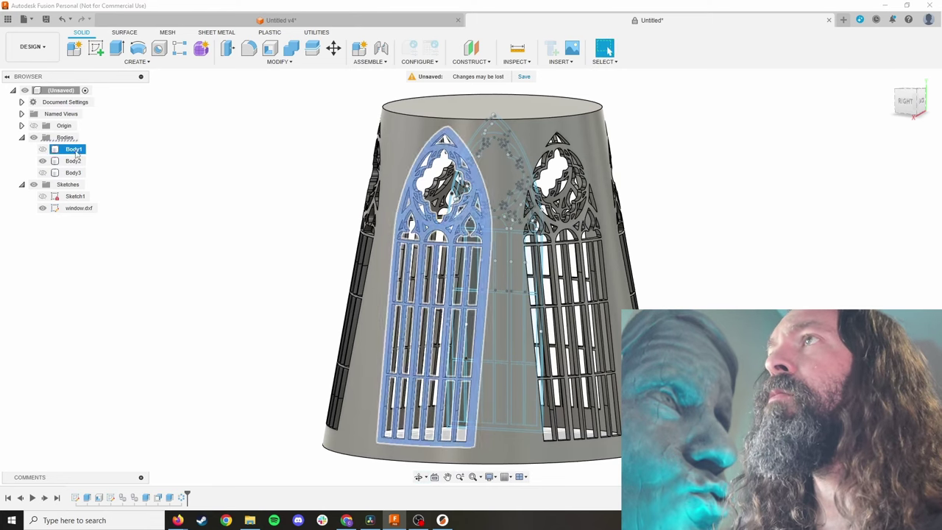
double_click(71, 149)
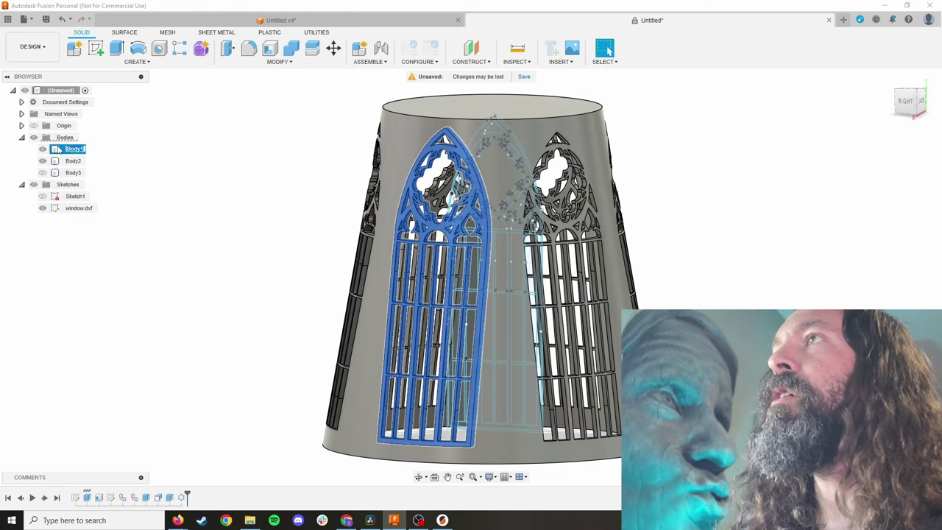
left_click(42, 161)
left_click(42, 172)
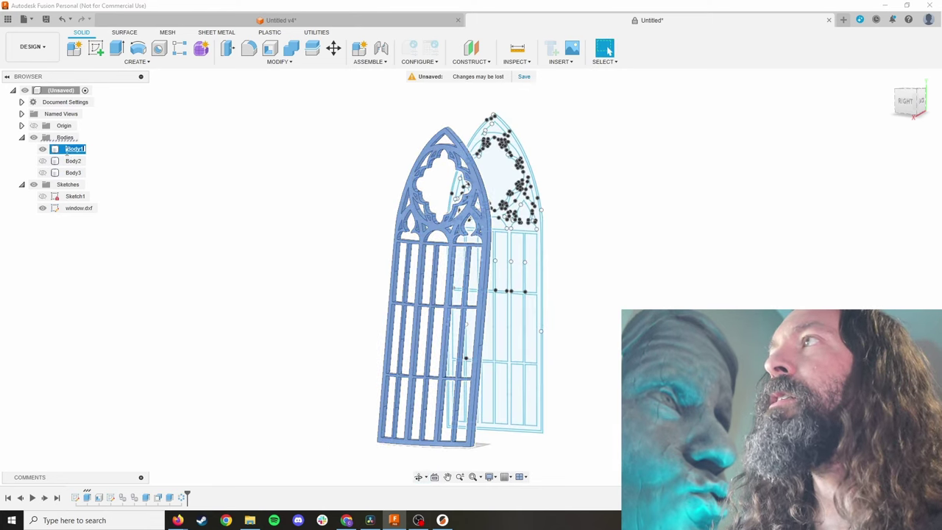
key("Return")
Circular-pattern Body1 six times around the lampshade axis.
left_click(135, 61)
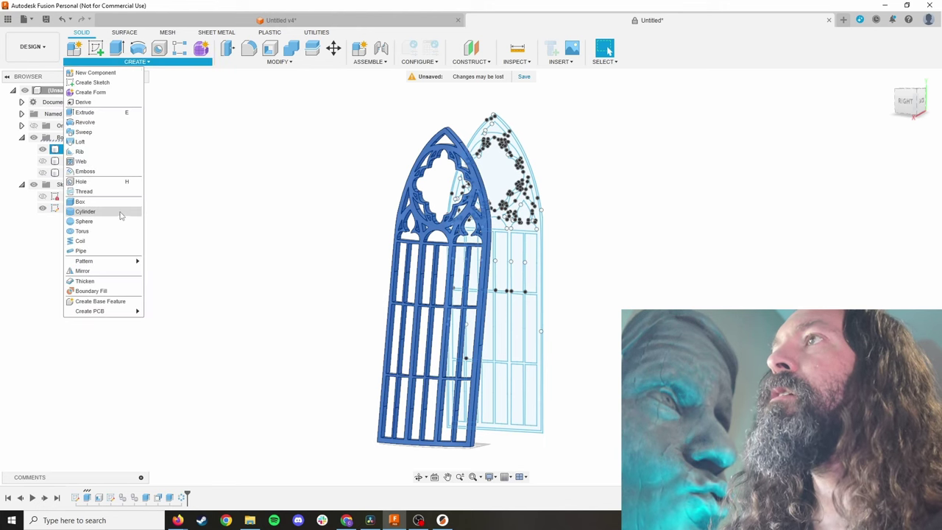
mouse_move(122, 262)
left_click(177, 270)
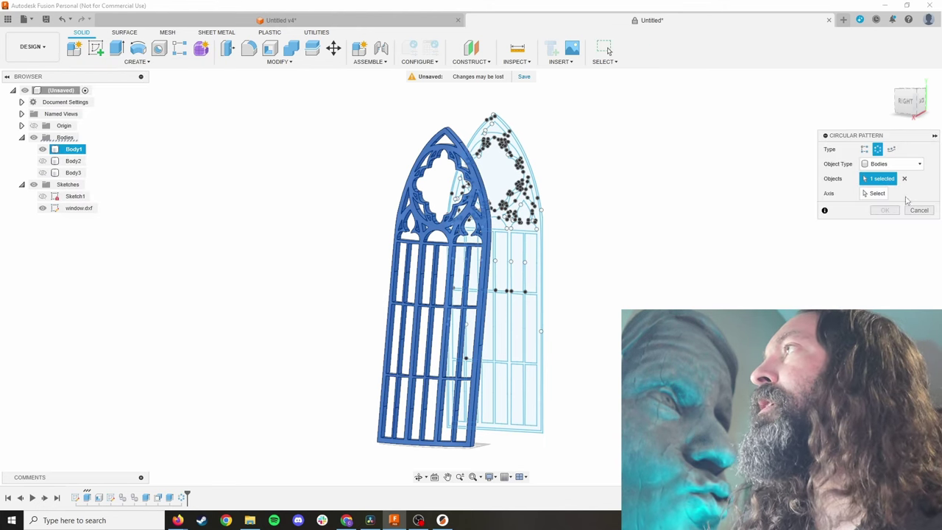
left_click(877, 193)
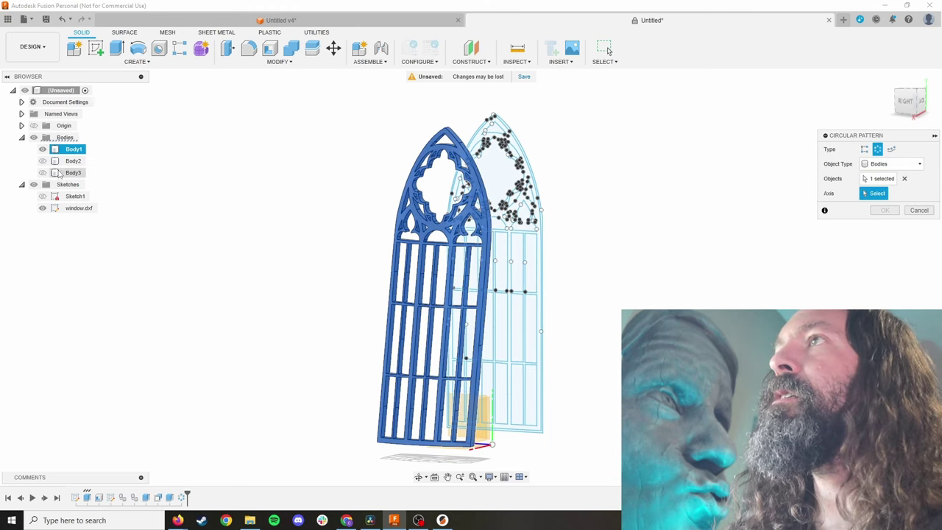
left_click(42, 161)
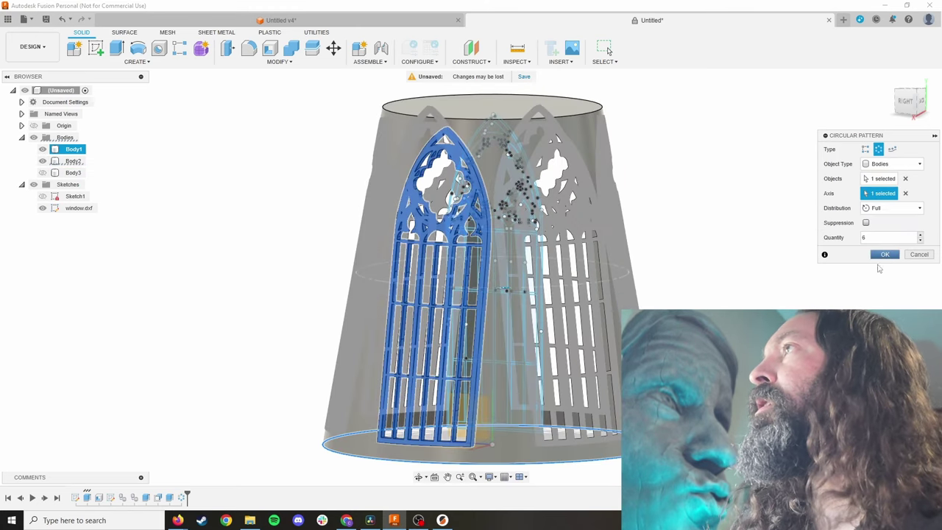
left_click(886, 256)
middle_click_drag(801, 294, 608, 50, "shift")
left_click(604, 49)
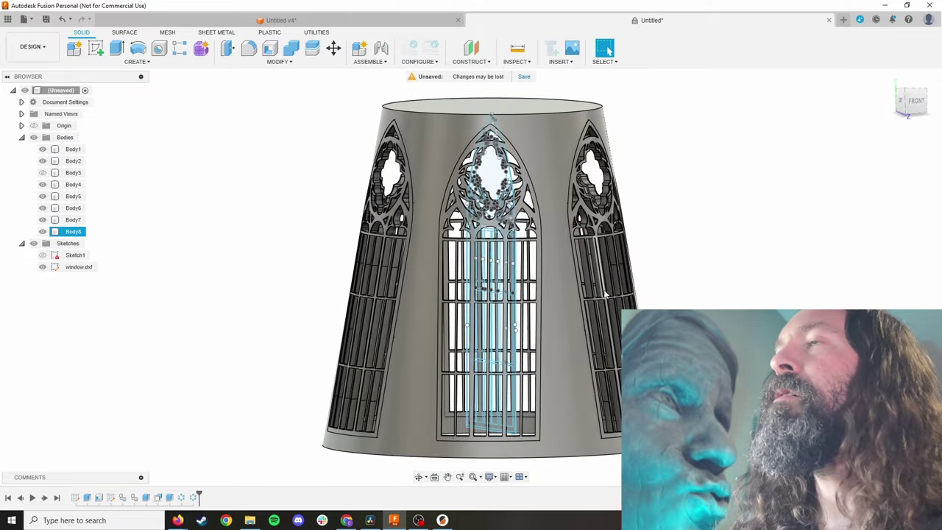
left_click(53, 172)
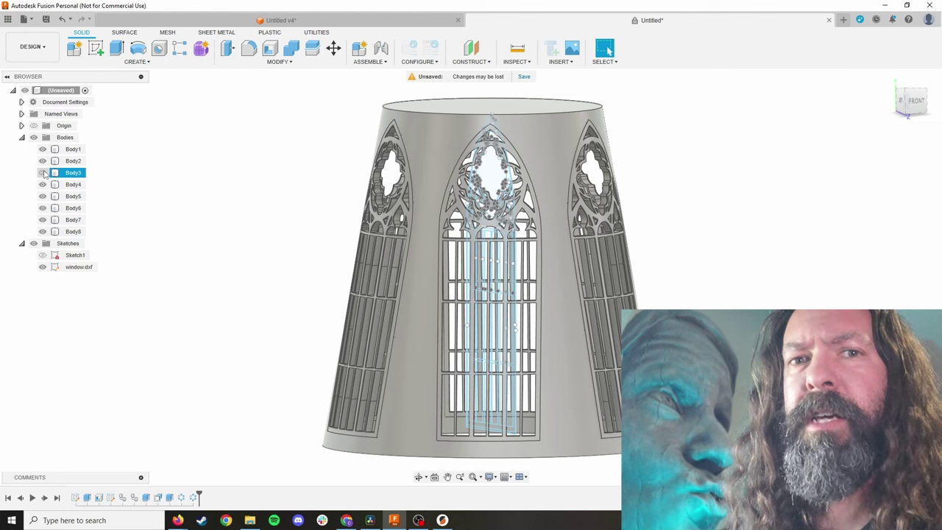
left_click(43, 173)
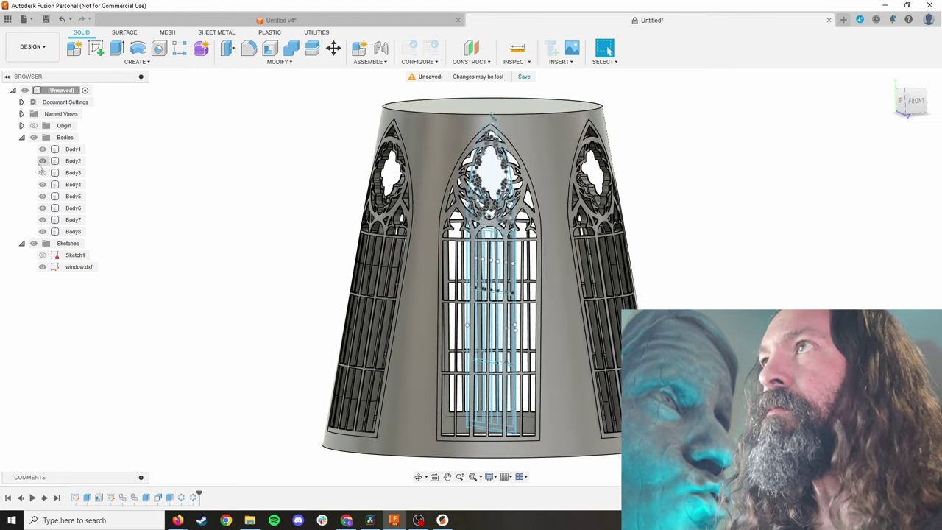
Hide the lampshade shell, Body3 and frames Body6–Body8, leaving the window sketch visible.
left_click(42, 160)
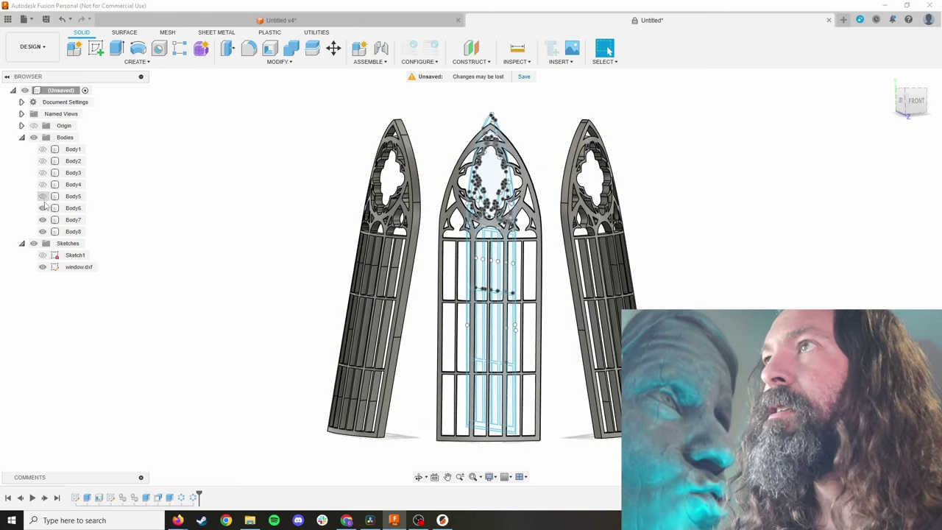
left_click(42, 207)
left_click(43, 219)
left_click(43, 232)
left_click(43, 172)
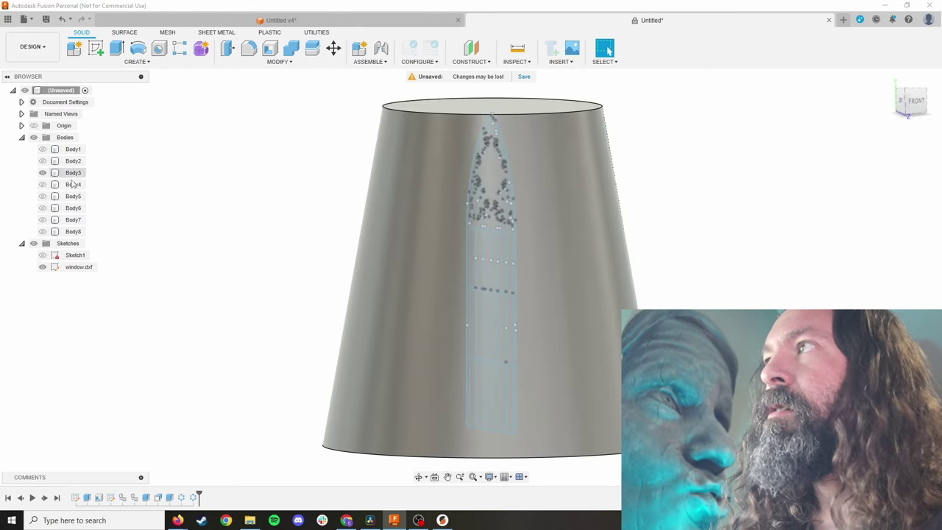
left_click(43, 172)
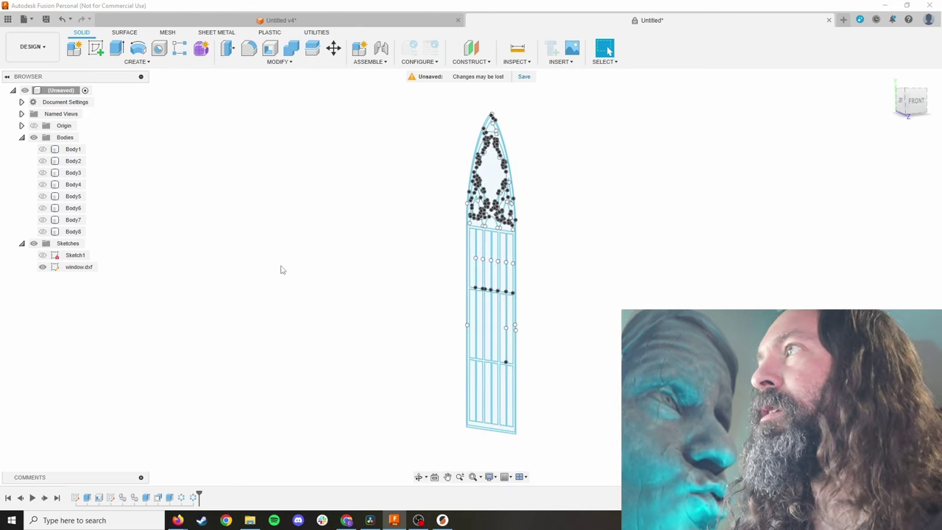
Select the six lower pane profiles and the remaining window.dxf shapes.
middle_click_drag(391, 298, 405, 299, "shift")
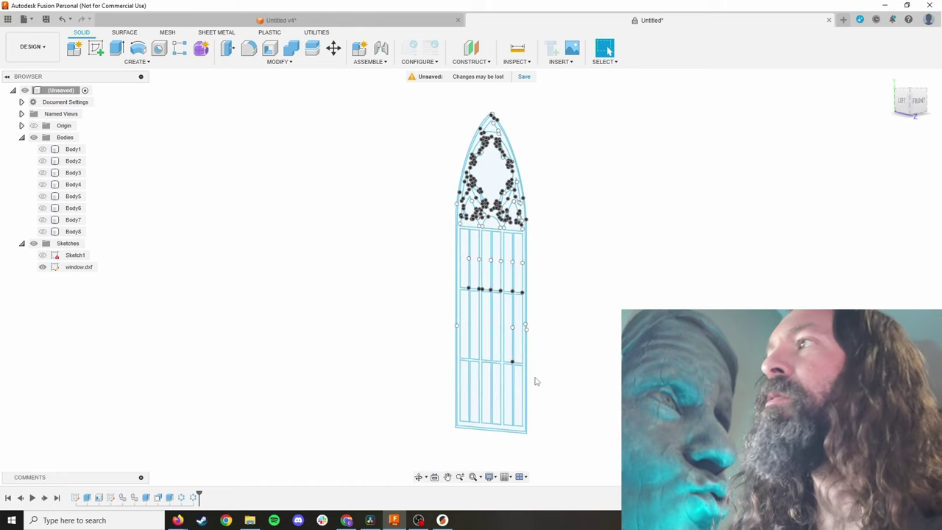
scroll(536, 389, "up", 3)
left_click(499, 380)
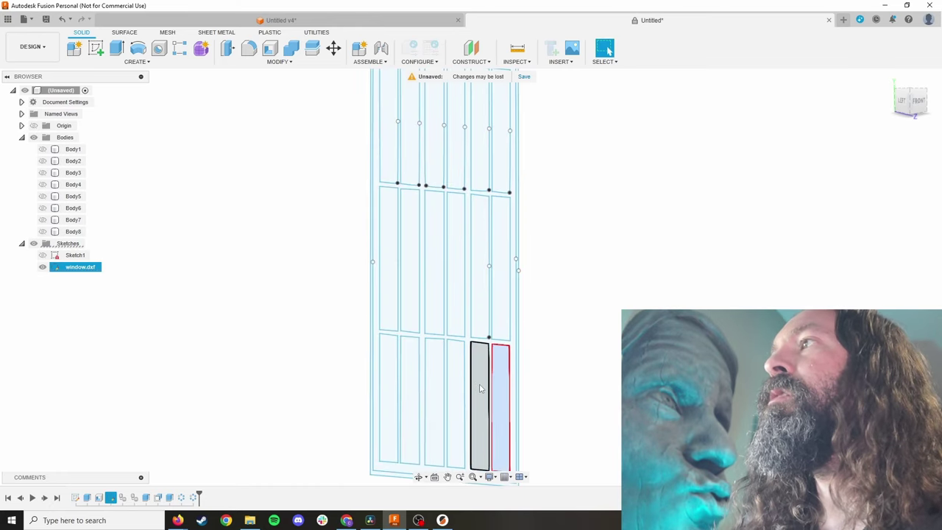
left_click(480, 383, "shift")
left_click(456, 383, "shift")
left_click(434, 381, "shift")
left_click(408, 379, "shift")
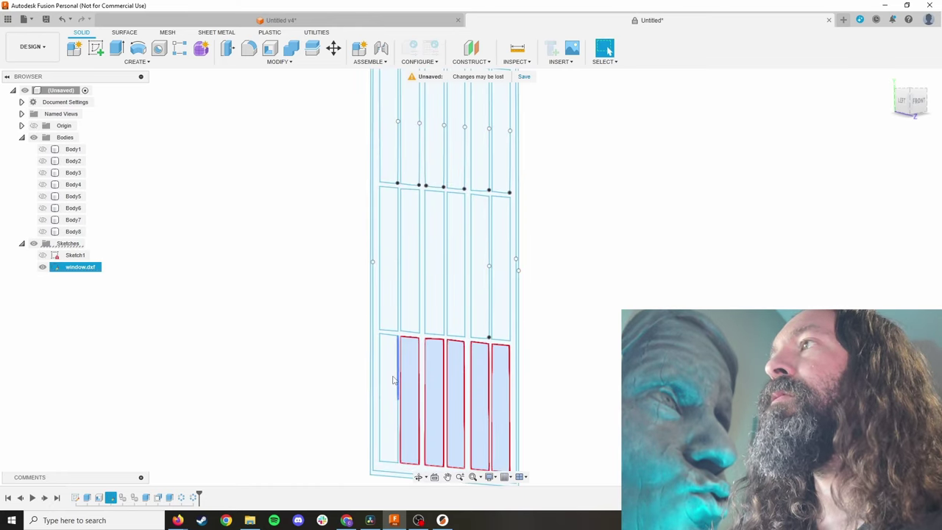
left_click(389, 383, "shift")
mouse_move(384, 310)
left_mouse_down("shift")
mouse_move(412, 312)
mouse_move(436, 173)
left_mouse_up("shift")
Turn toward the upper tracery and show the finished window body for comparison.
middle_click_drag(436, 172, 515, 243, "shift")
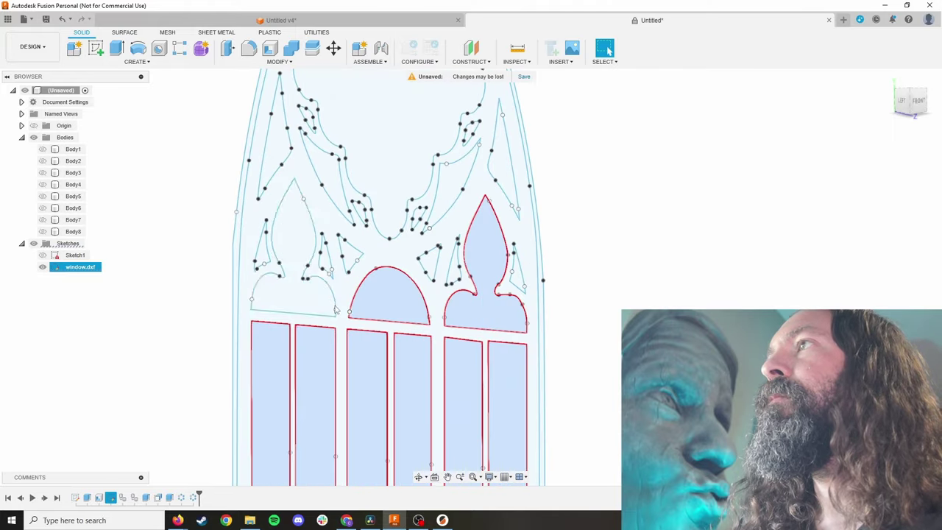
scroll(551, 258, "up", 3)
scroll(551, 258, "down", 2)
scroll(313, 290, "up", 4)
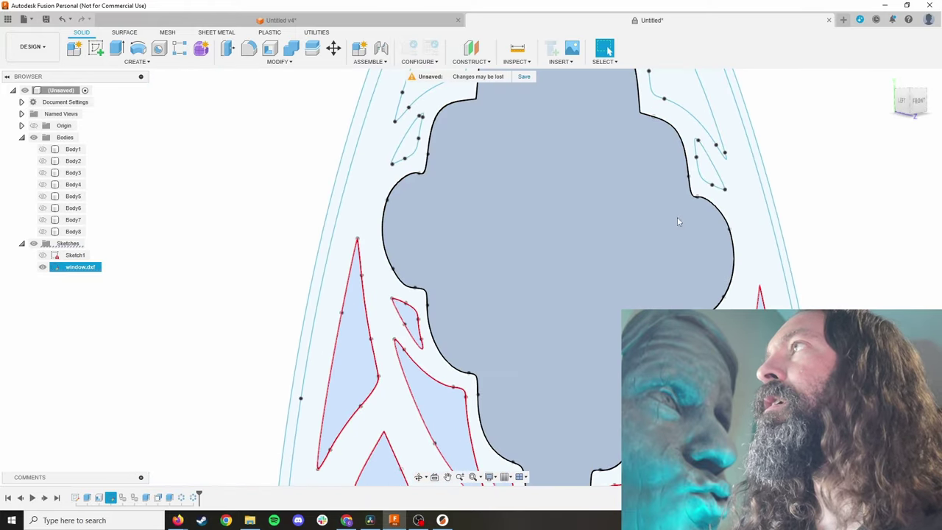
scroll(679, 221, "down", 6)
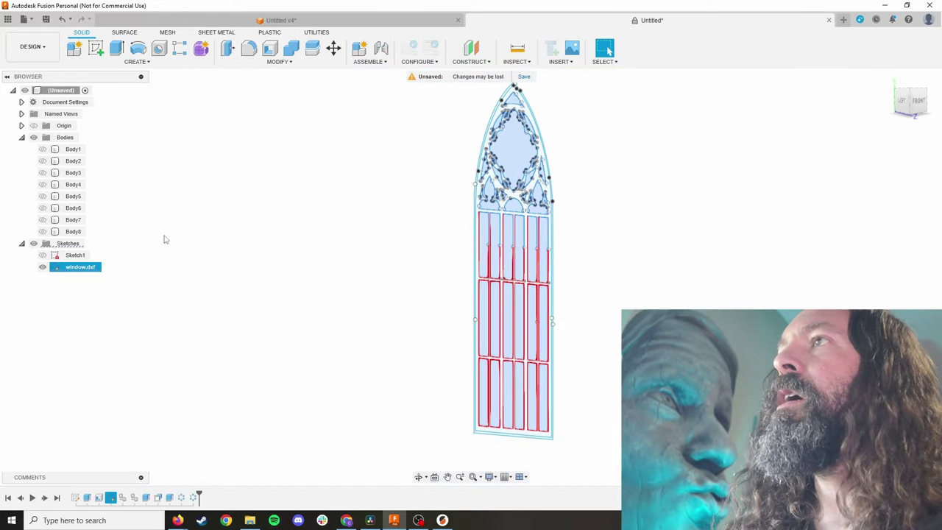
left_click(42, 184)
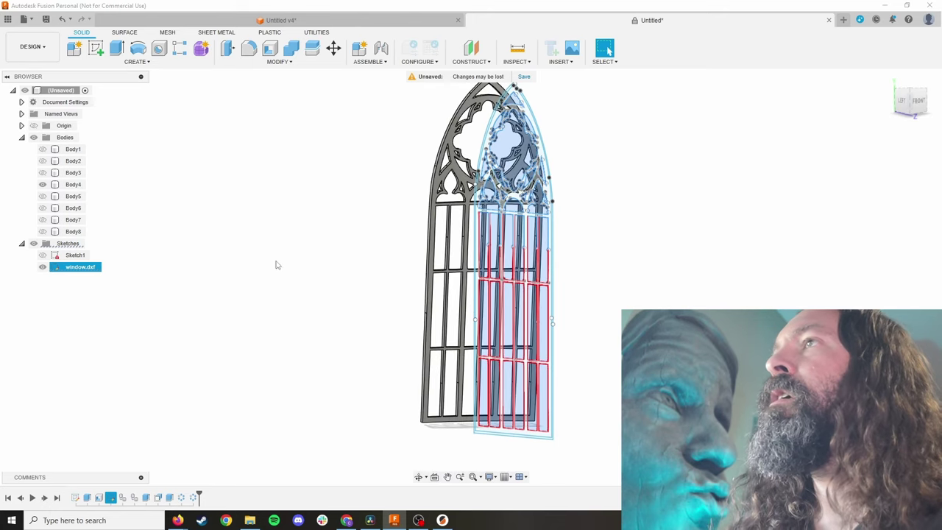
Hide the gothic window body and show the tapered lampshade shell, viewed from below.
left_click(42, 184)
left_click(42, 172)
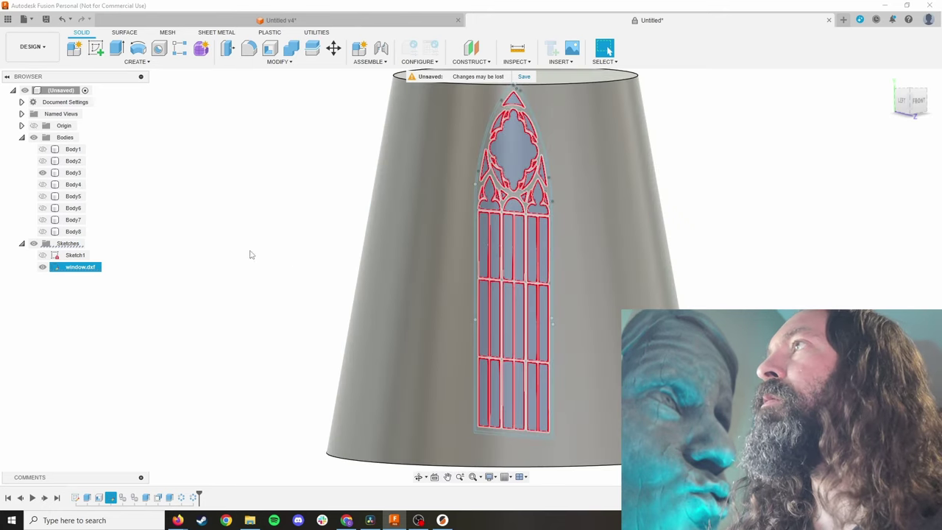
middle_click_drag(257, 286, 492, 422, "shift")
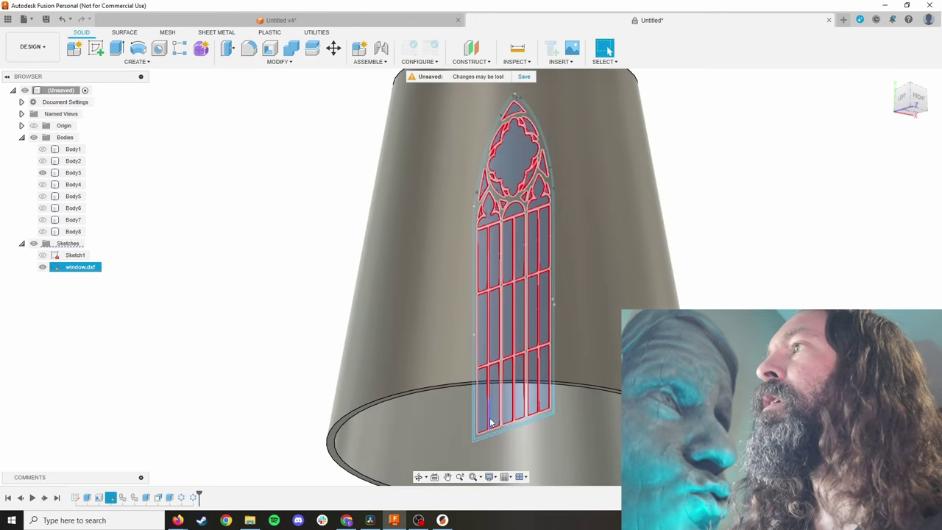
Extrude the 43 window profiles 210 mm through the shade as an Intersect operation.
right_click(492, 422)
left_click(523, 383)
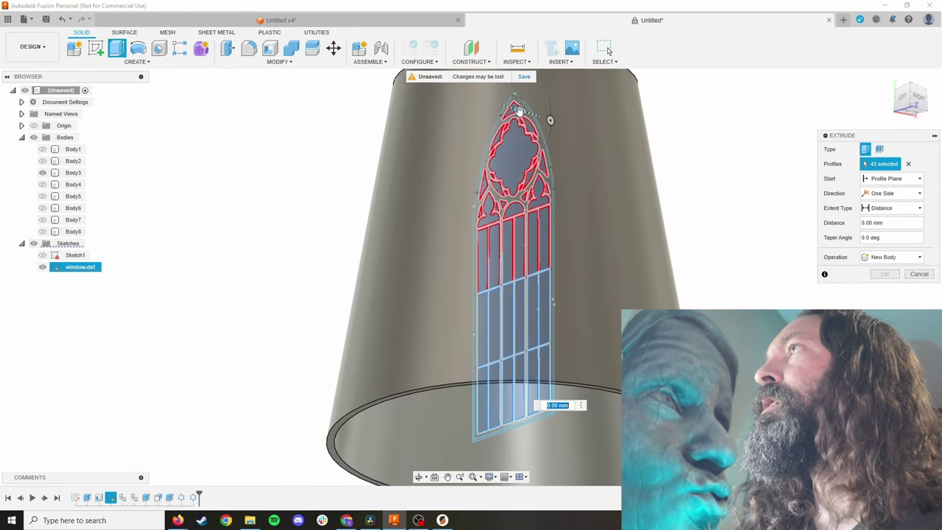
left_click_drag(519, 110, 776, 277)
left_click_drag(534, 114, 809, 200)
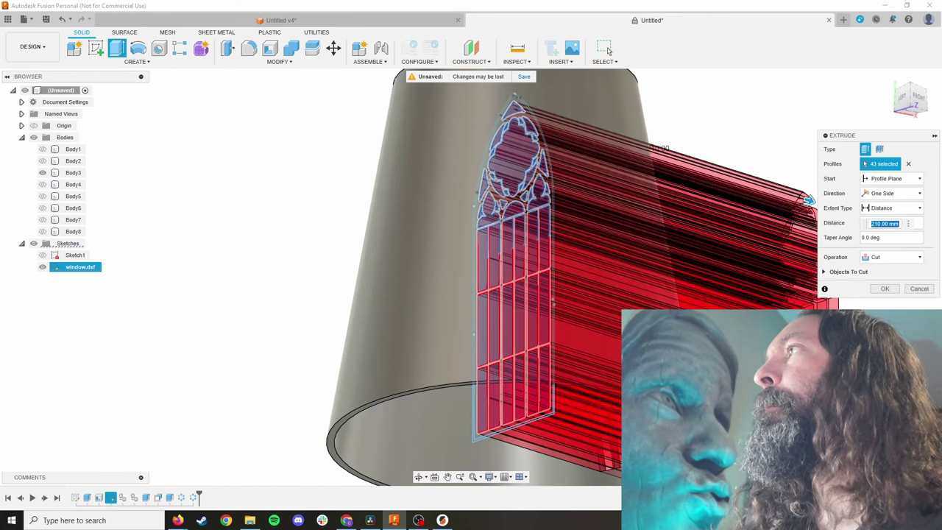
middle_click_drag(808, 200, 574, 387, "shift")
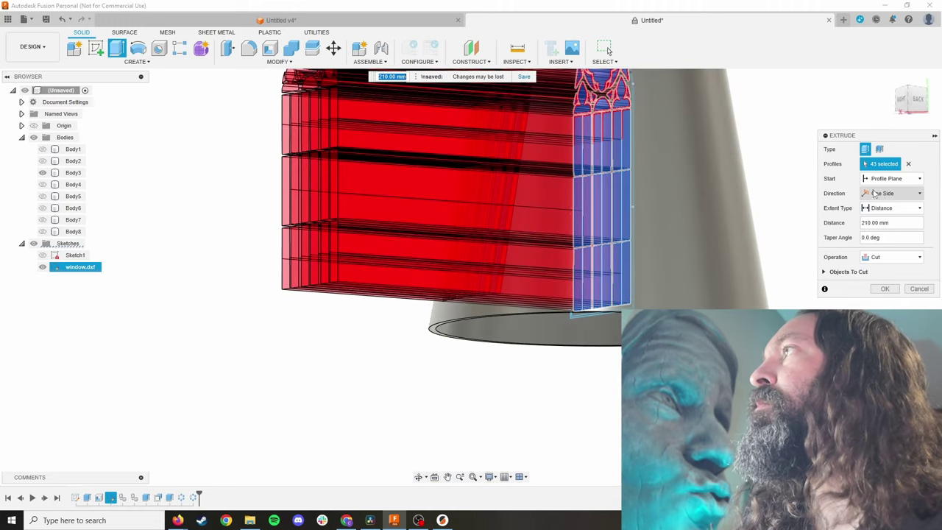
left_click(895, 259)
left_click(890, 275)
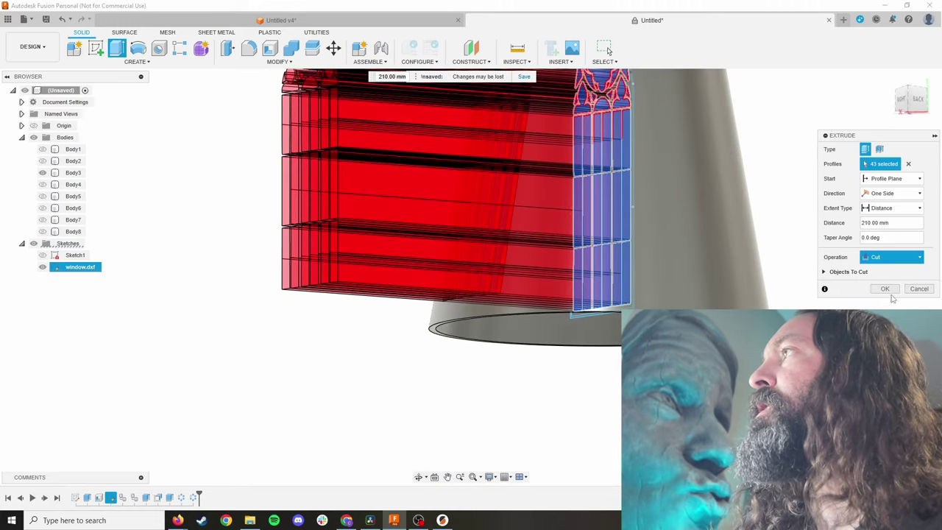
key("Down")
middle_click_drag(774, 147, 784, 298)
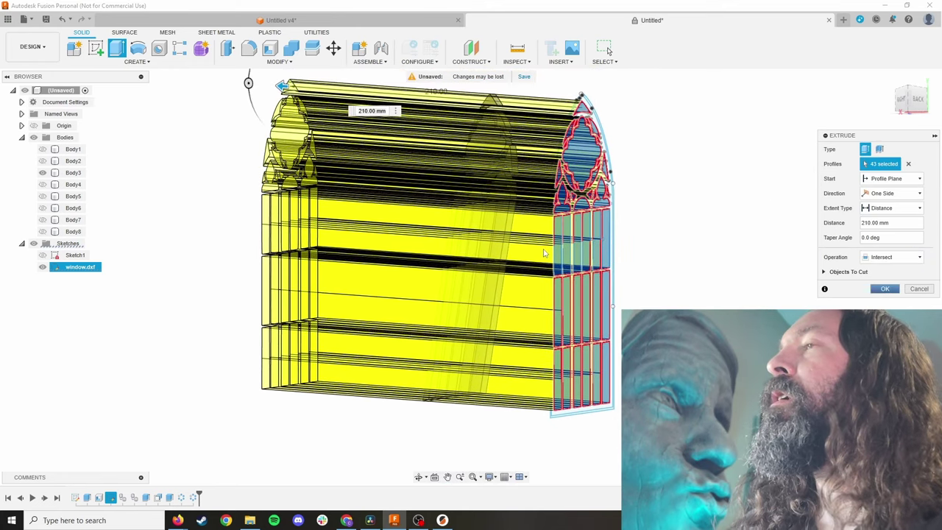
key("Return")
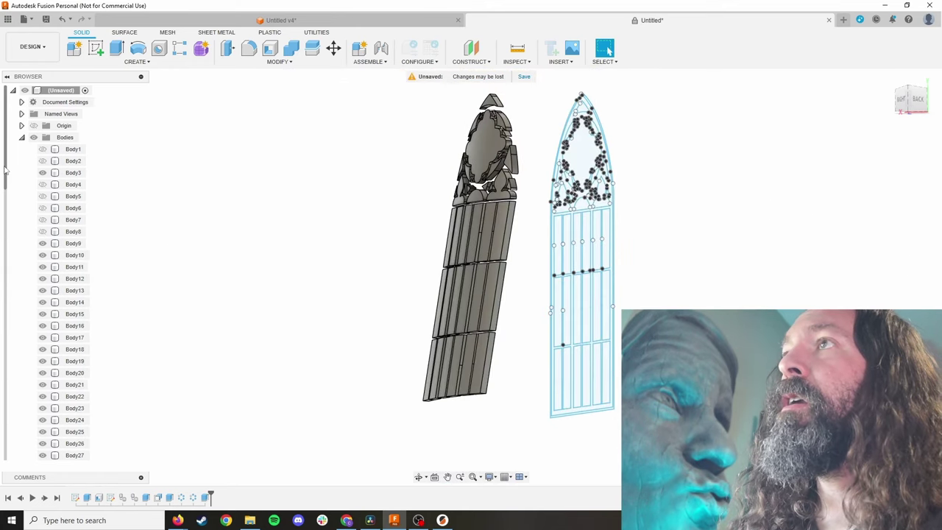
left_click_drag(7, 166, 10, 147)
scroll(351, 287, "down", 4)
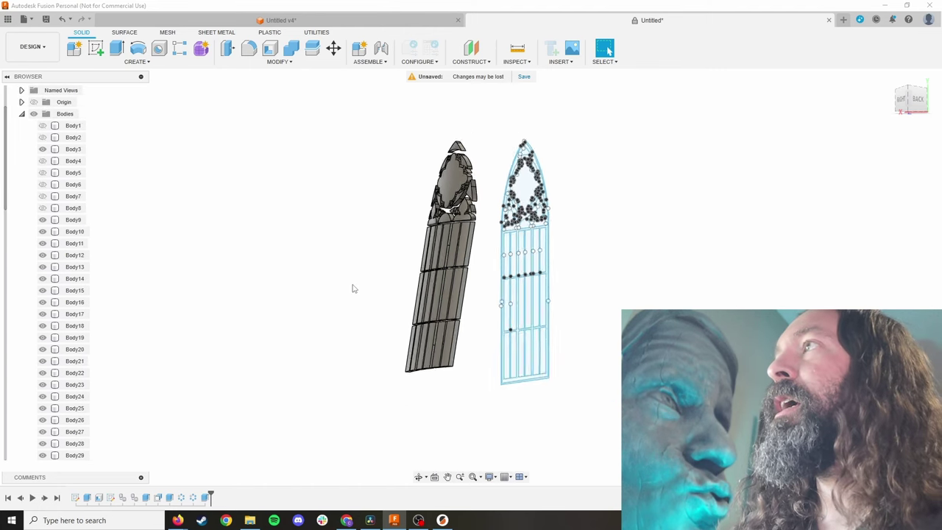
left_click(59, 185)
left_click(43, 185)
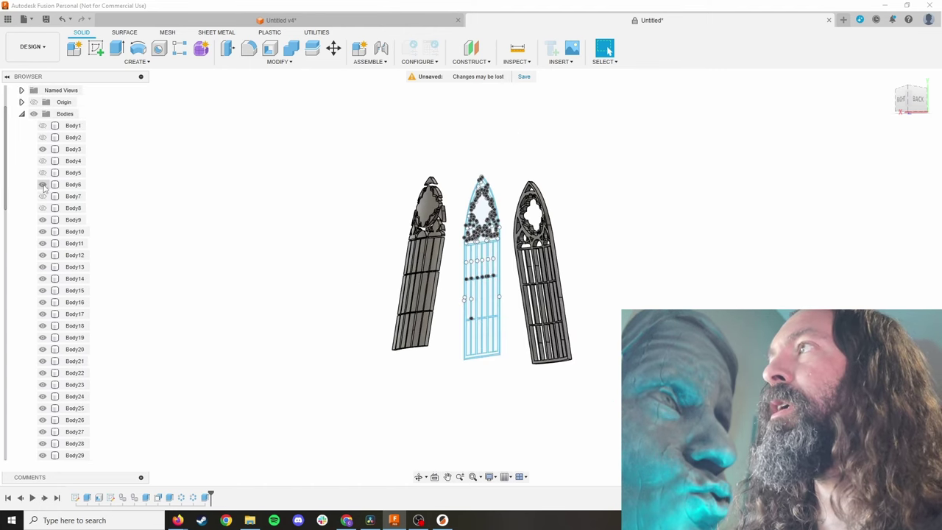
left_click(43, 185)
left_click(43, 126)
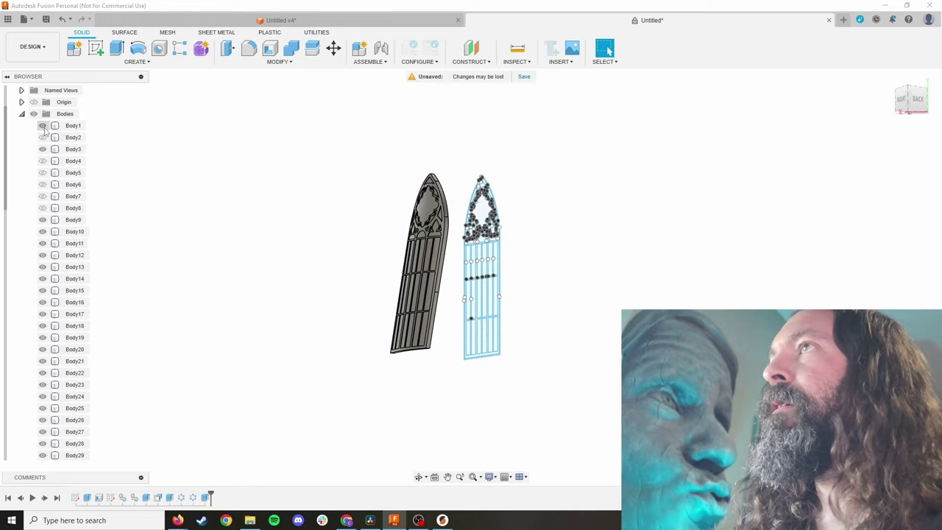
left_click(43, 138)
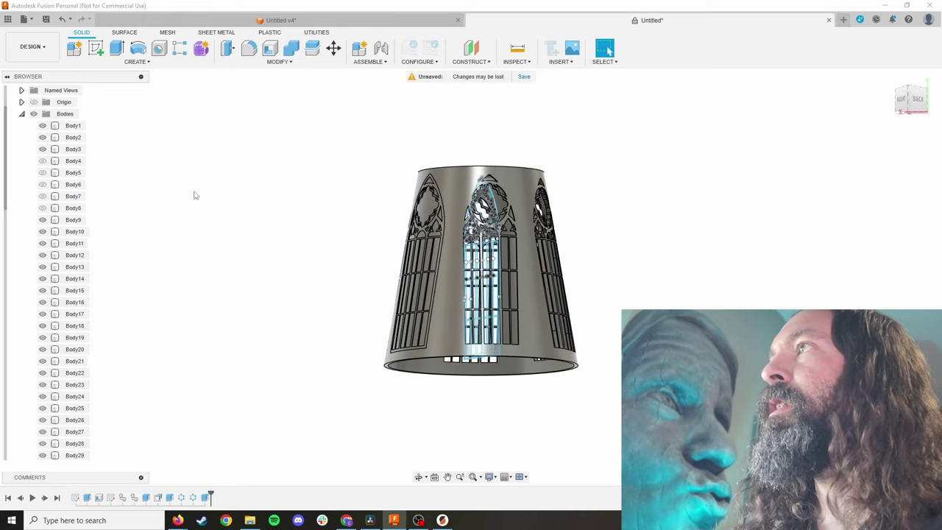
scroll(408, 240, "up", 6)
scroll(414, 245, "down", 6)
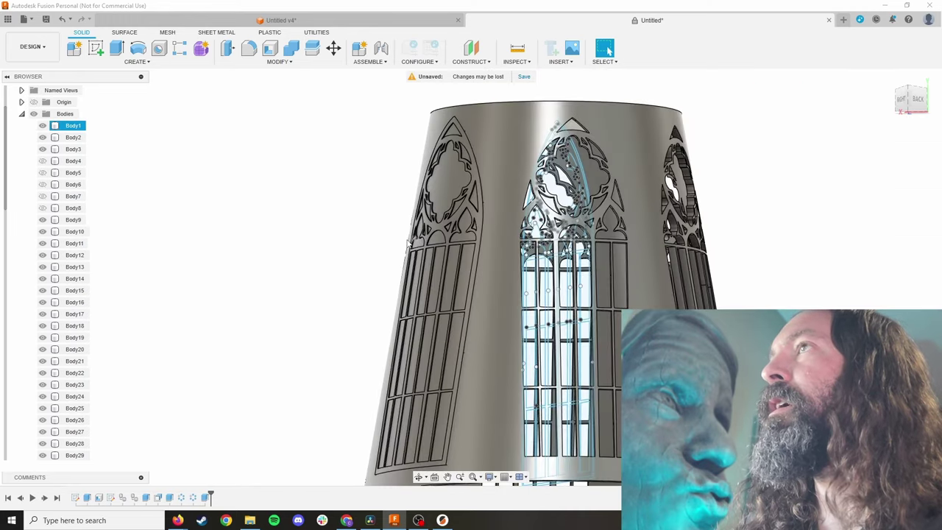
left_click(43, 138)
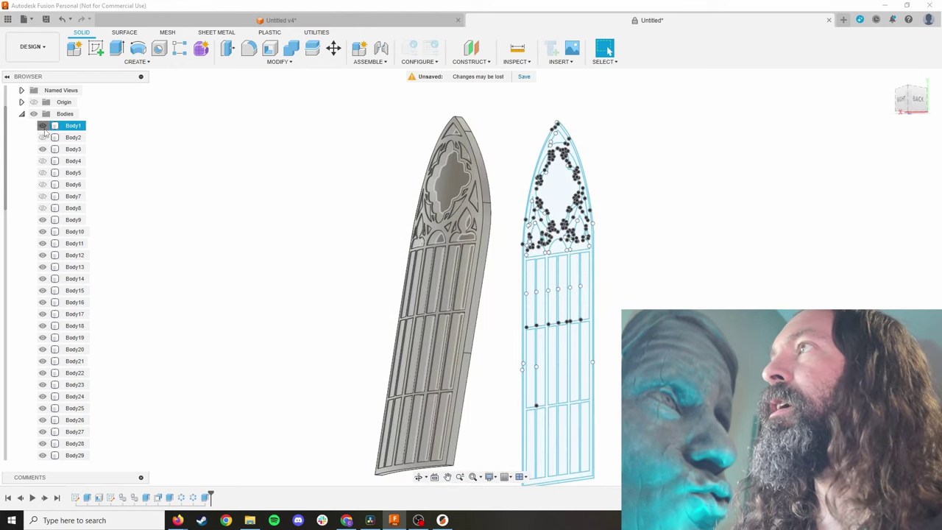
left_click(42, 126)
scroll(188, 259, "down", 3)
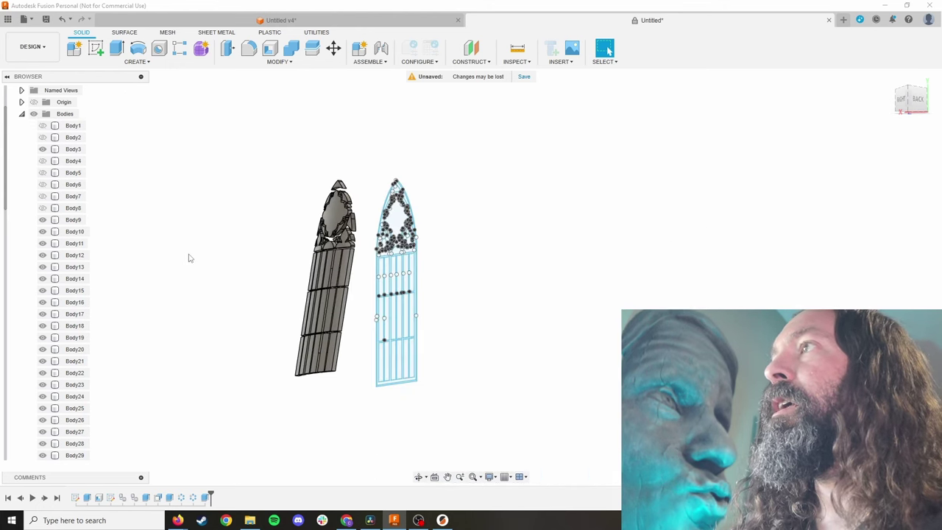
middle_click_drag(252, 400, 231, 404, "shift")
left_click_drag(228, 158, 365, 421)
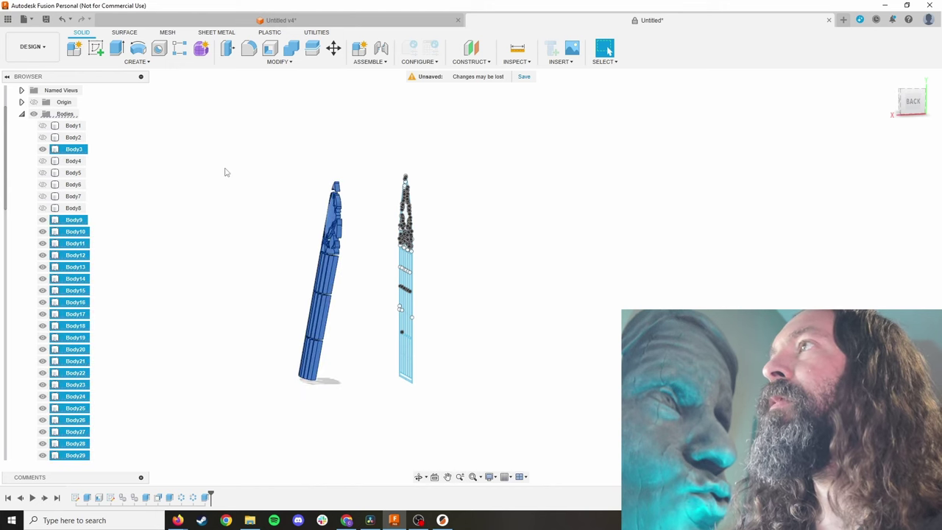
Circular-pattern the window bodies 6 times using the shade's bottom circular edge as axis.
left_click(136, 62)
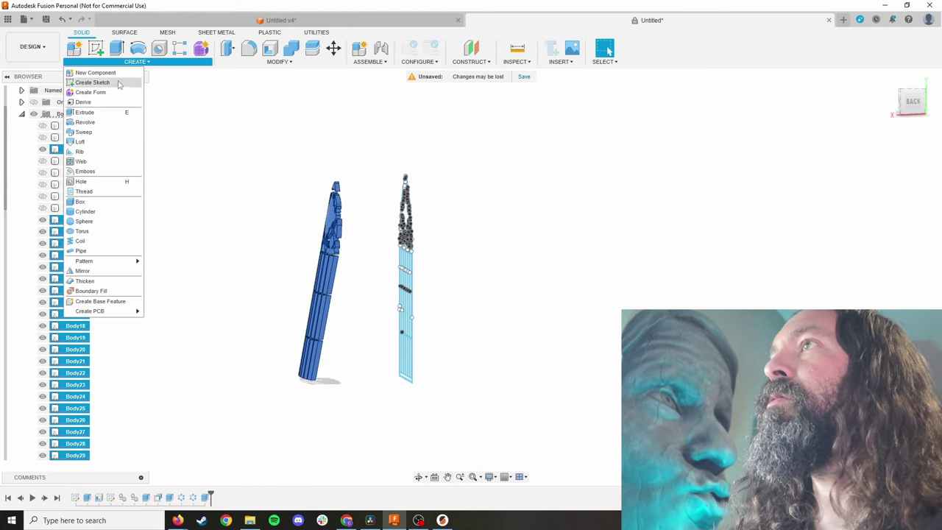
mouse_move(94, 260)
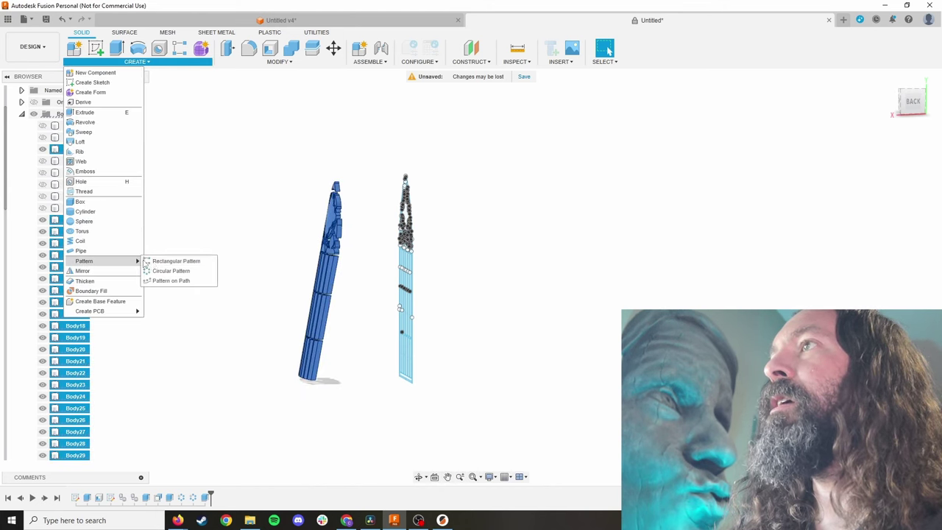
left_click(173, 271)
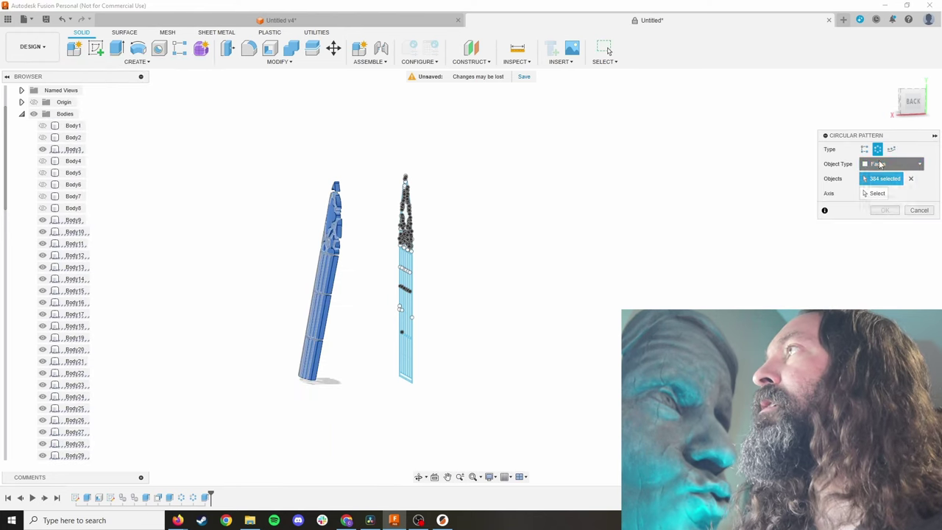
left_click(893, 164)
left_click(883, 183)
left_click_drag(273, 159, 364, 427)
left_click(886, 194)
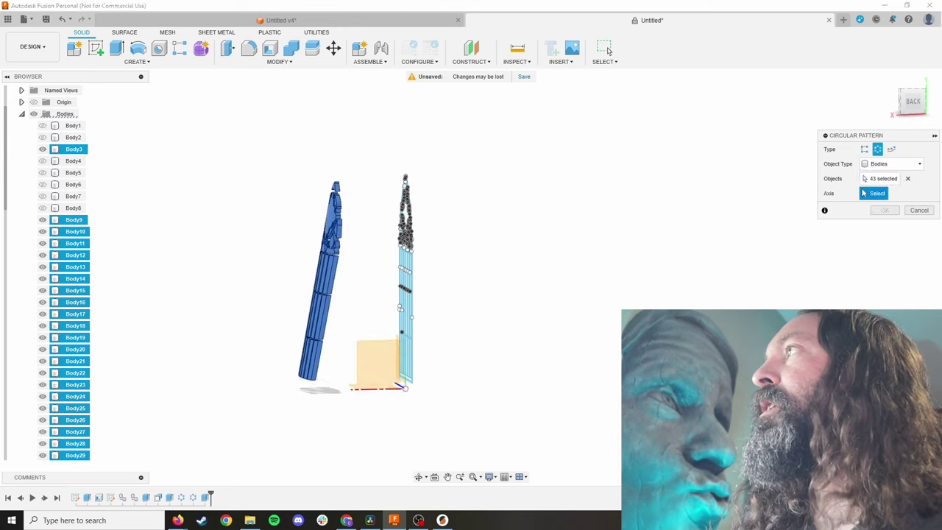
left_click(42, 137)
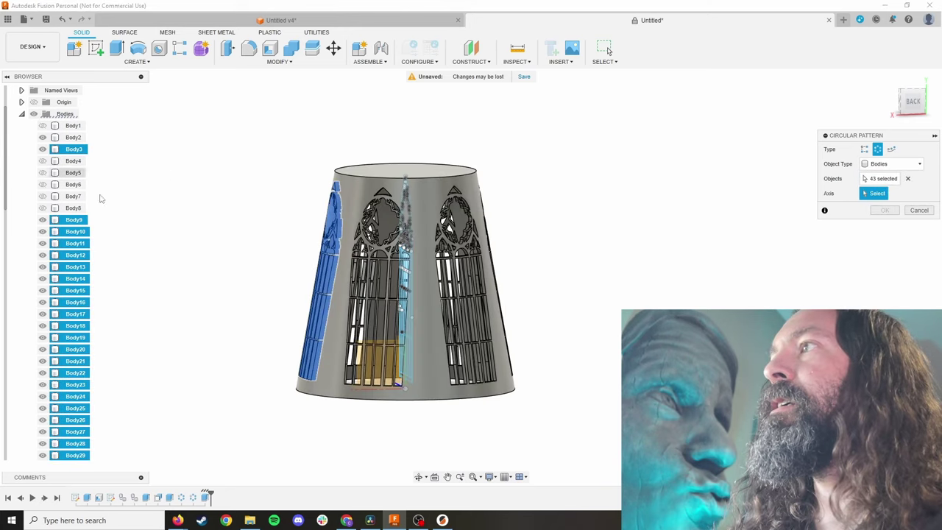
left_click(515, 391)
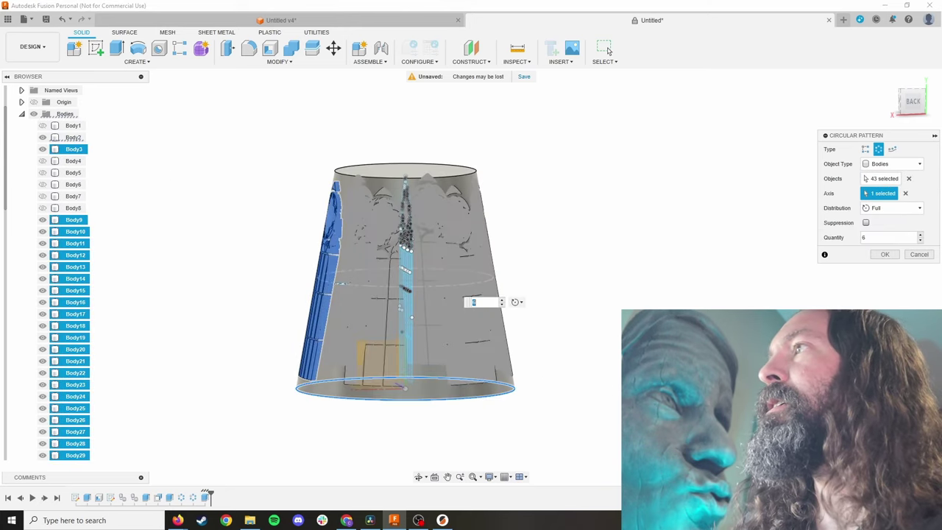
key("Return")
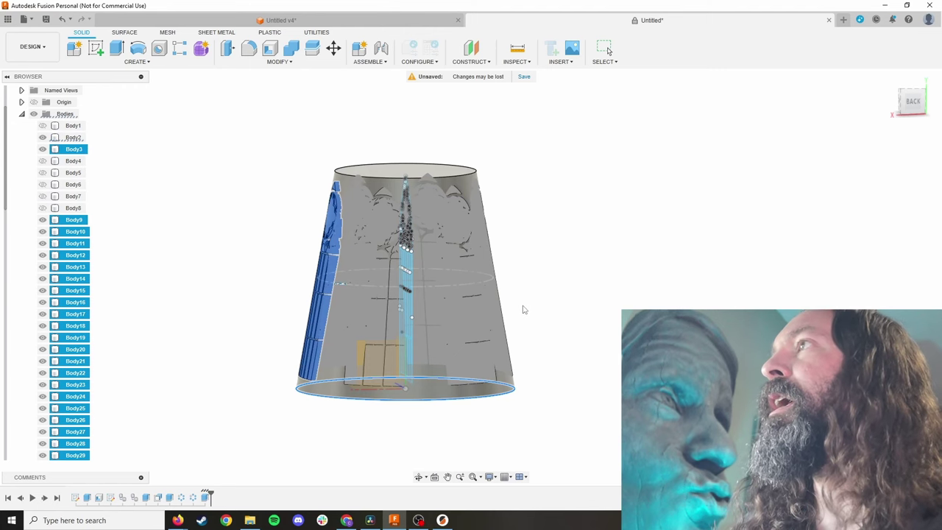
scroll(258, 285, "up", 3)
Turn visibility back on for all the hidden window and shade bodies in the Browser.
scroll(259, 284, "up", 2)
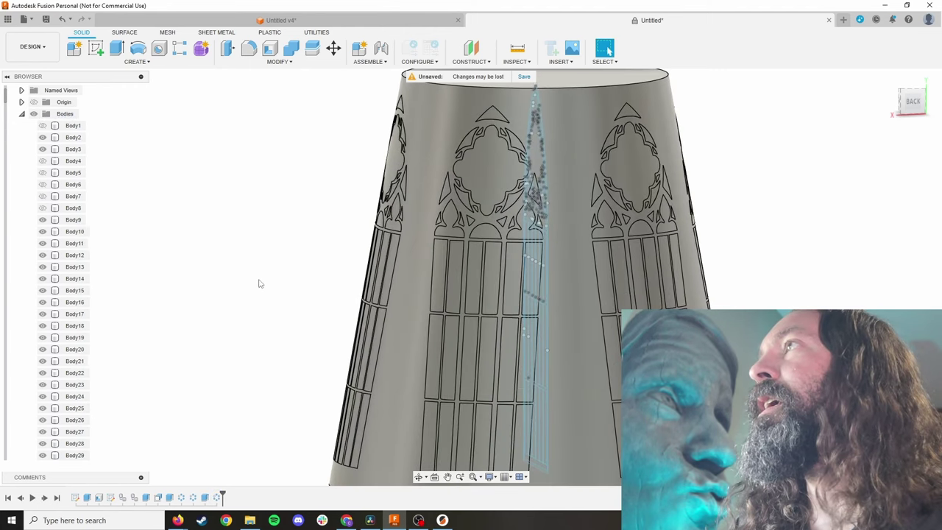
left_click(42, 160)
left_click(42, 172)
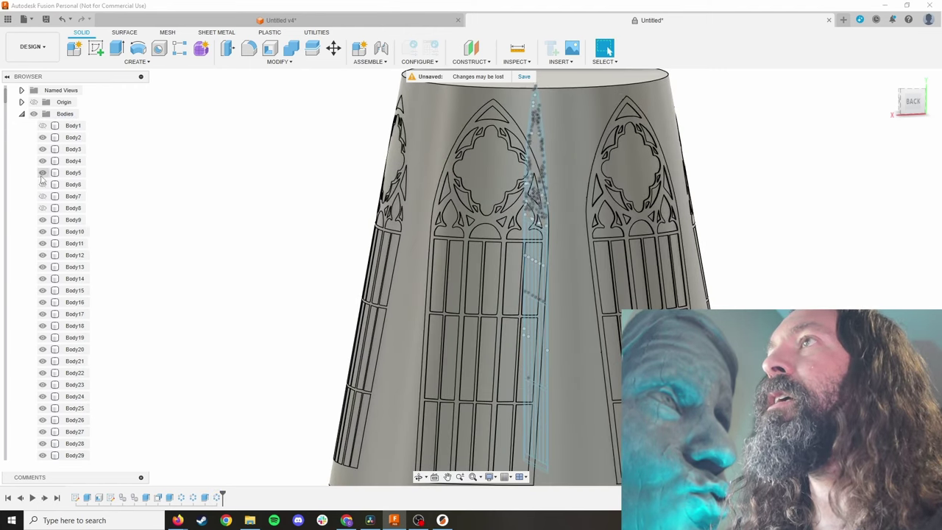
left_click(42, 184)
left_click(42, 196)
left_click(42, 207)
left_click(42, 125)
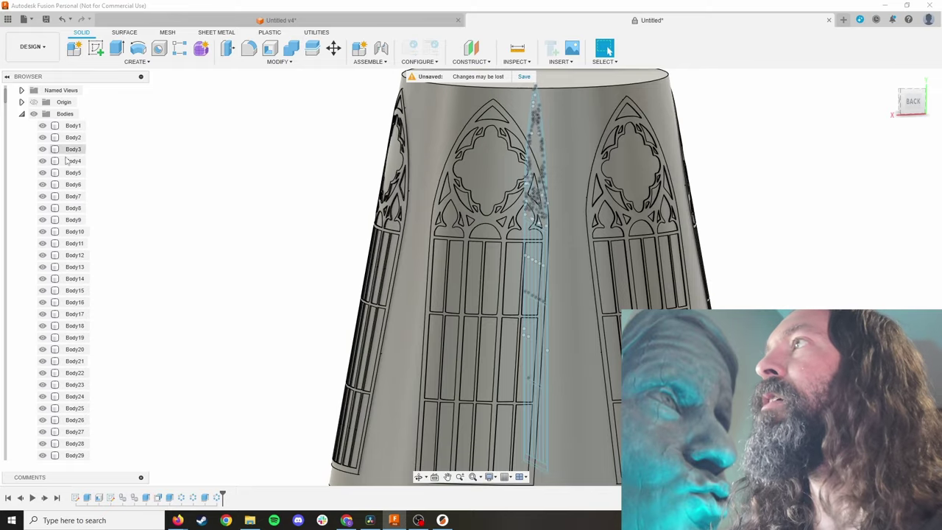
scroll(214, 291, "down", 4)
Orbit to the shade's open bottom, inspect Body2, and scroll through the Body1–Body265 list.
middle_click_drag(193, 285, 124, 288, "shift")
left_click(417, 161)
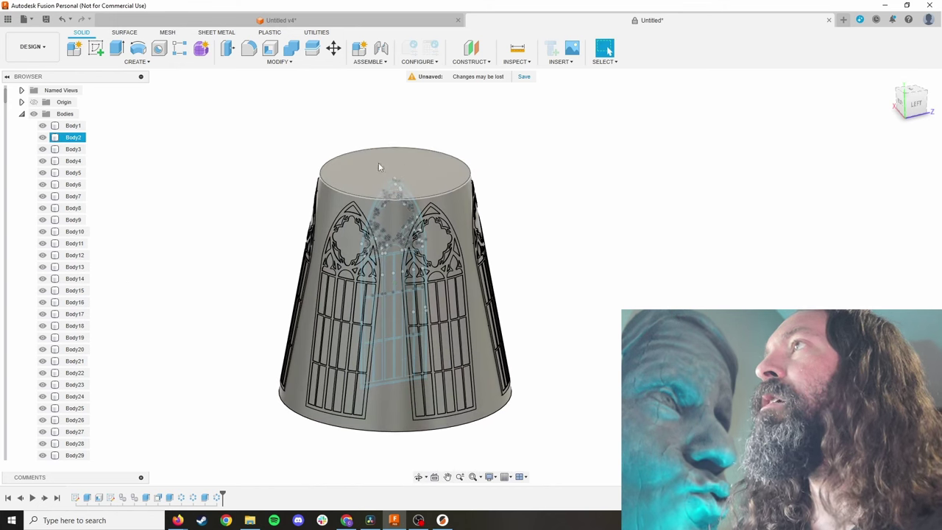
left_click(231, 271)
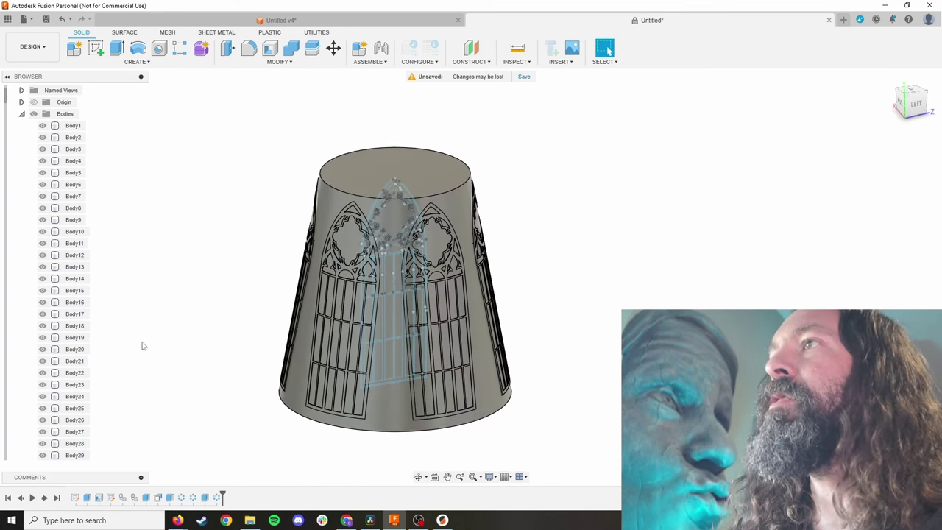
left_click_drag(6, 95, 5, 111)
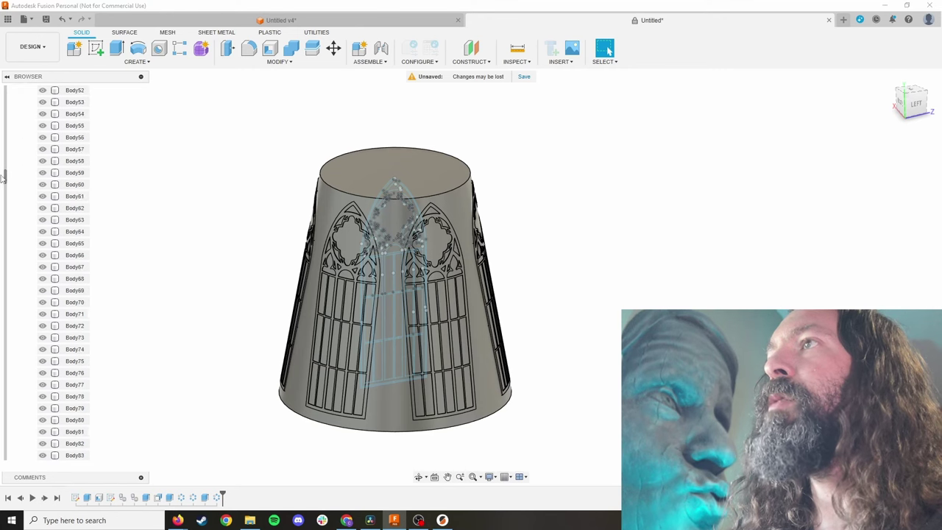
left_click_drag(4, 177, 16, 461)
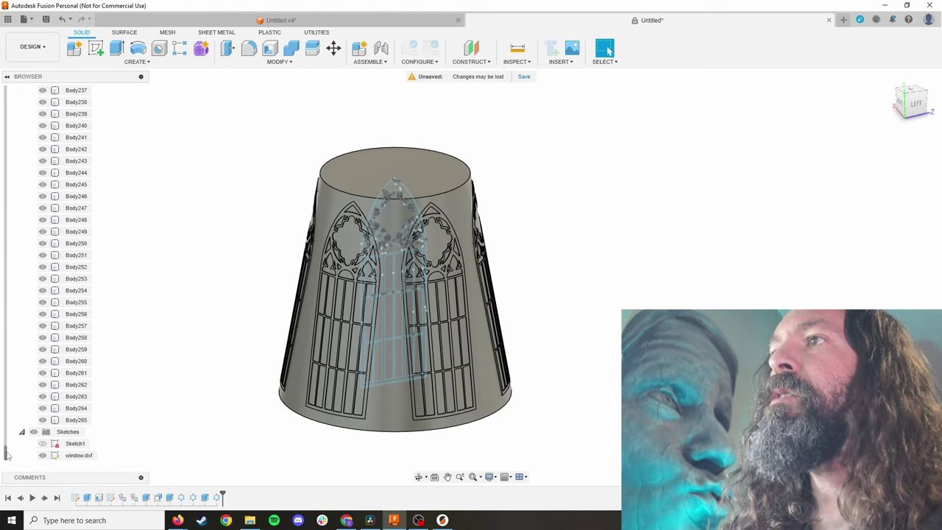
left_click_drag(6, 455, 6, 87)
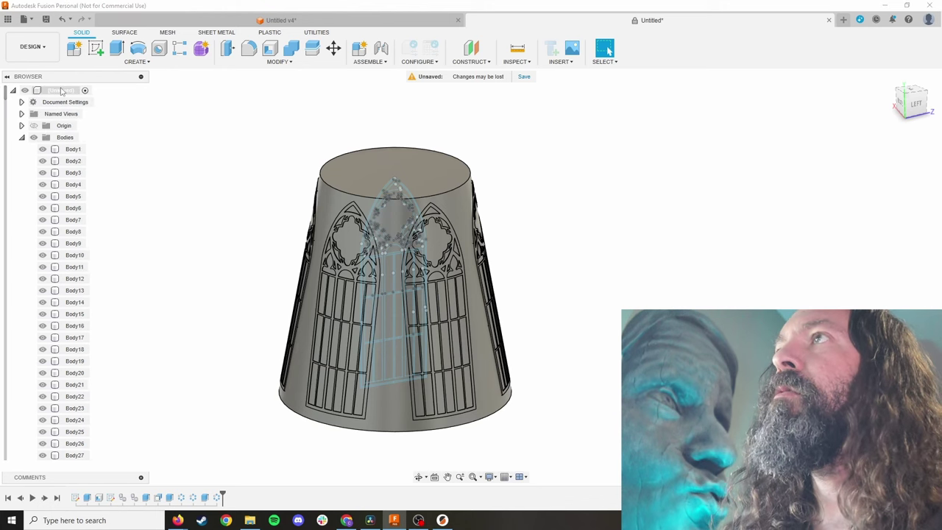
Open Save As Mesh from the root component for a binary STL export.
right_click(57, 89)
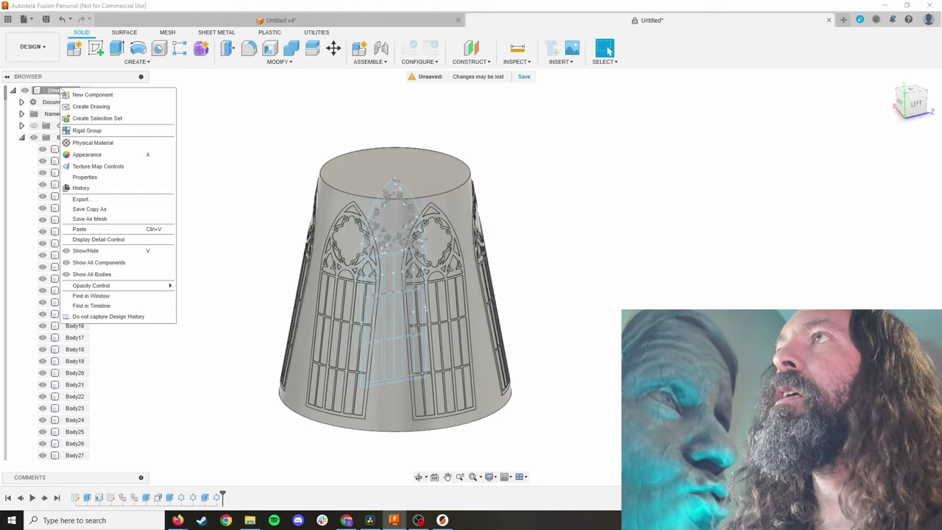
left_click(129, 219)
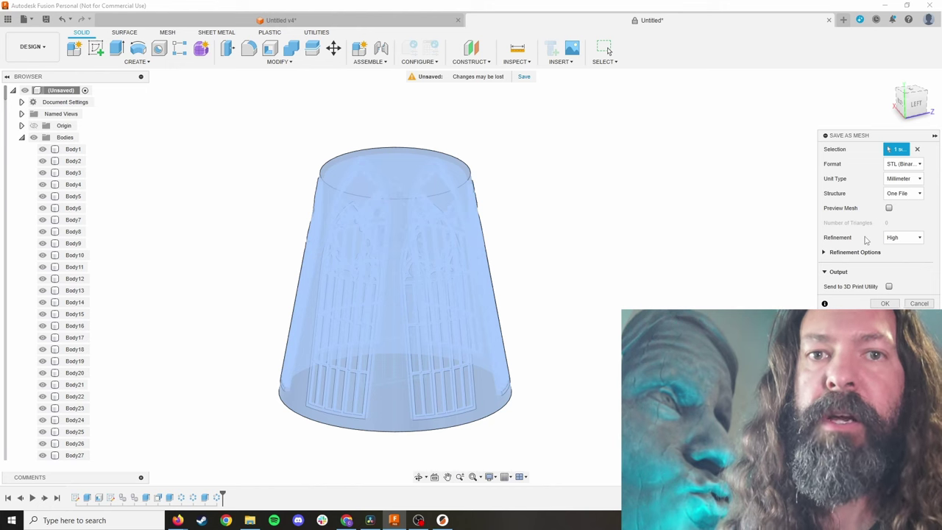
Switch to PrusaSlicer and leave the sliced preview for the 3D editor view of the lamp.
left_click(442, 521)
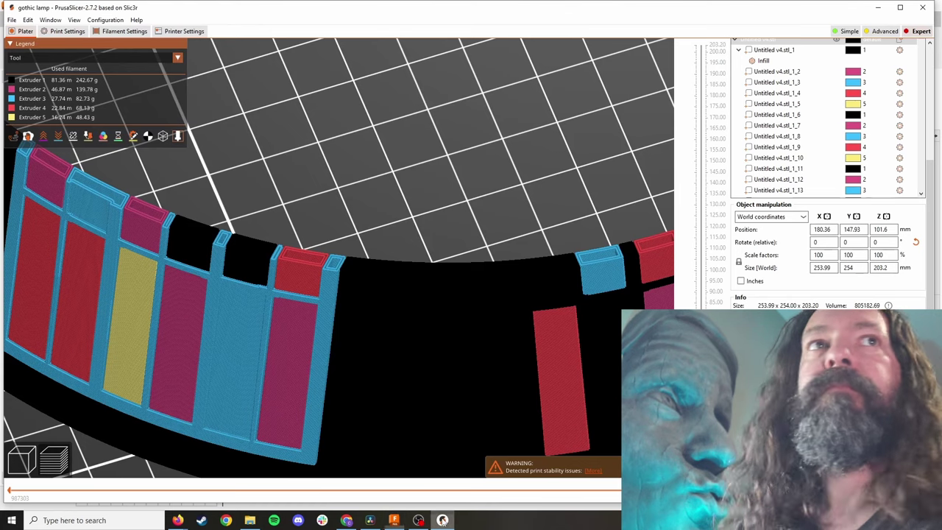
scroll(467, 371, "down", 10)
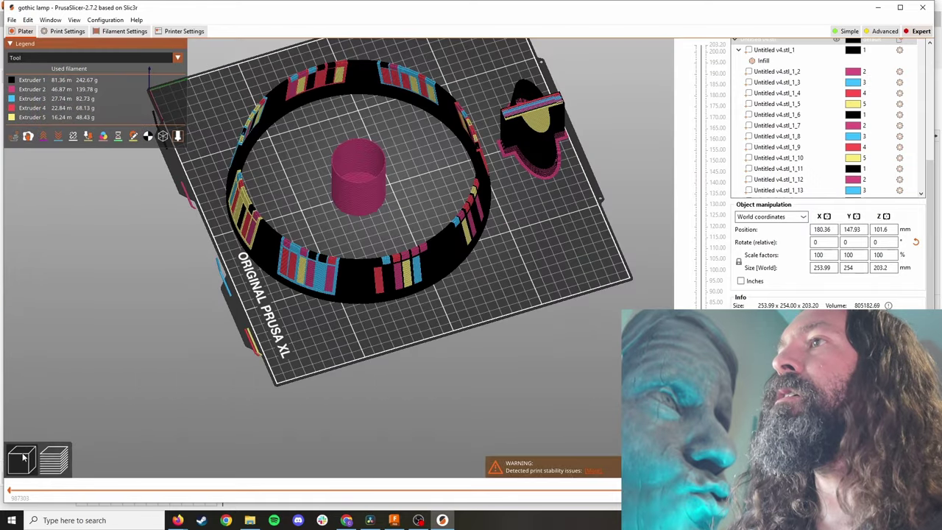
left_click(23, 458)
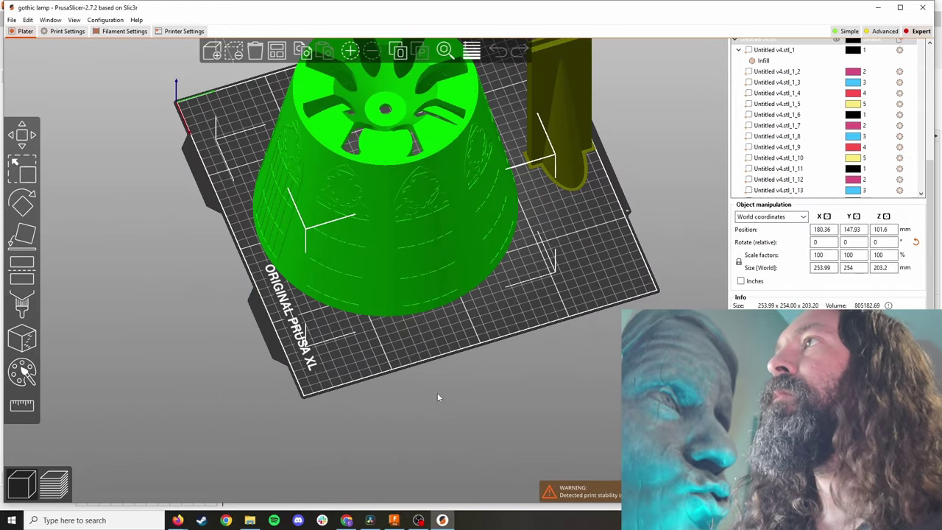
left_click_drag(431, 386, 397, 460)
right_click(346, 297)
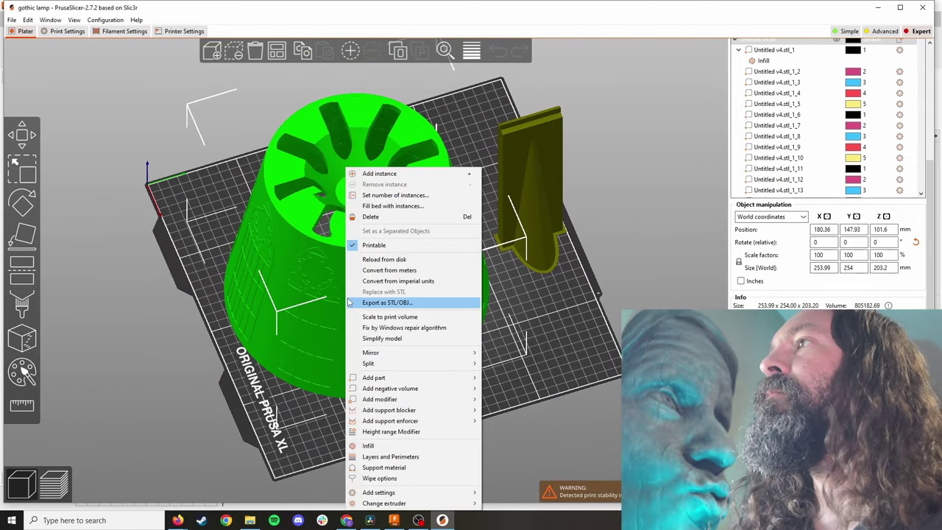
mouse_move(423, 364)
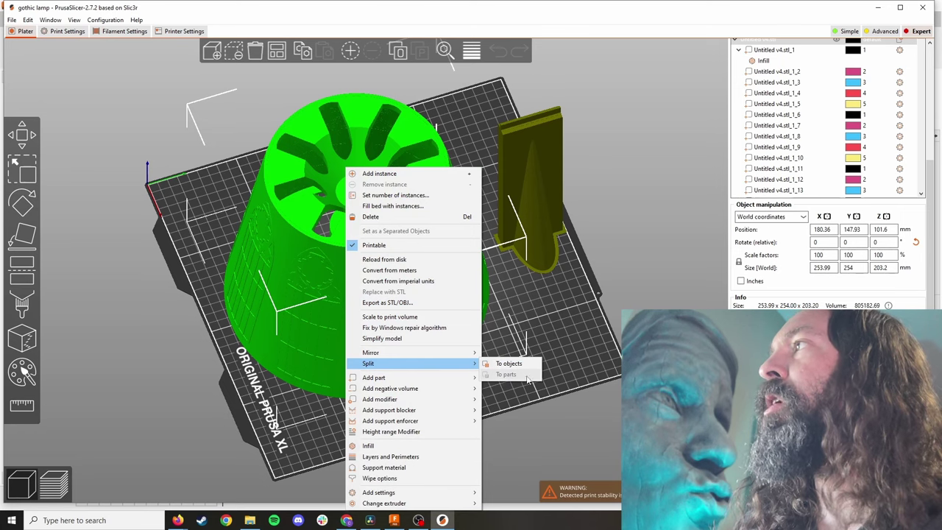
left_click_drag(527, 379, 679, 294)
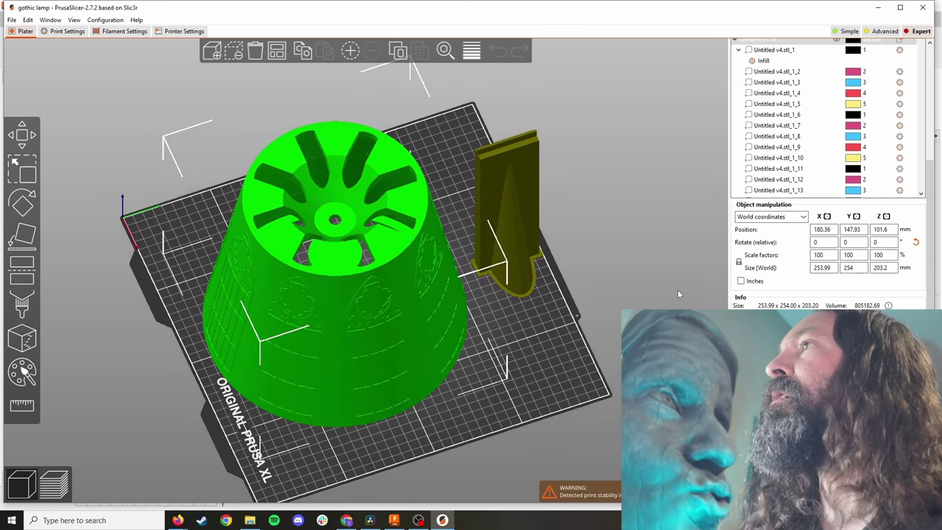
scroll(828, 169, "up", 5)
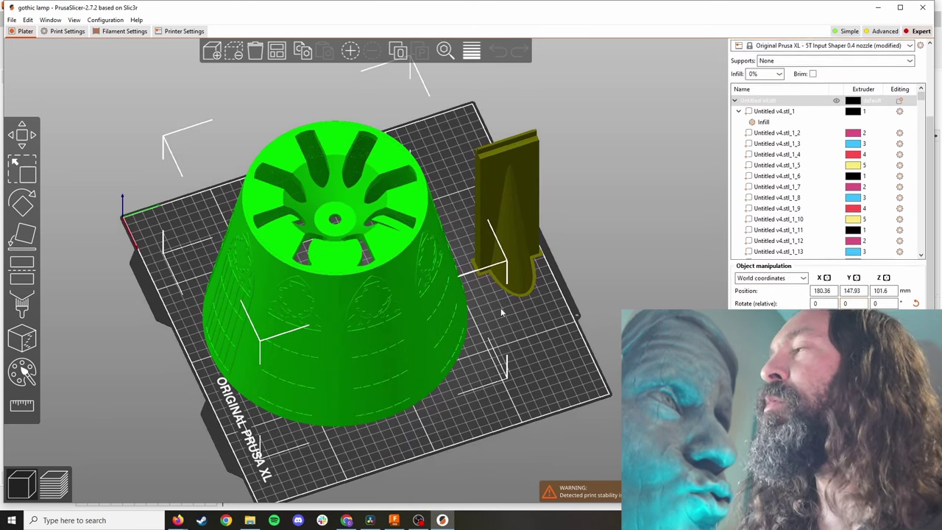
scroll(823, 108, "up", 2)
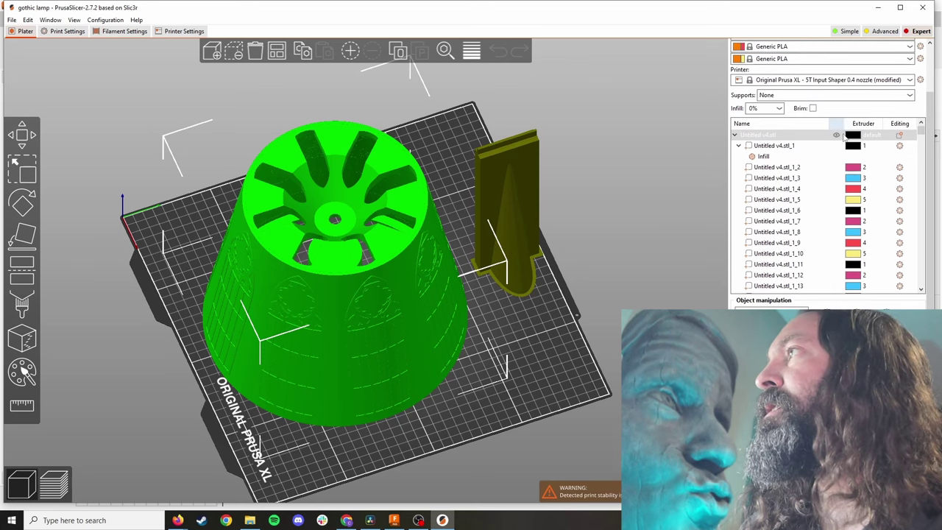
scroll(831, 221, "down", 4)
scroll(829, 223, "up", 4)
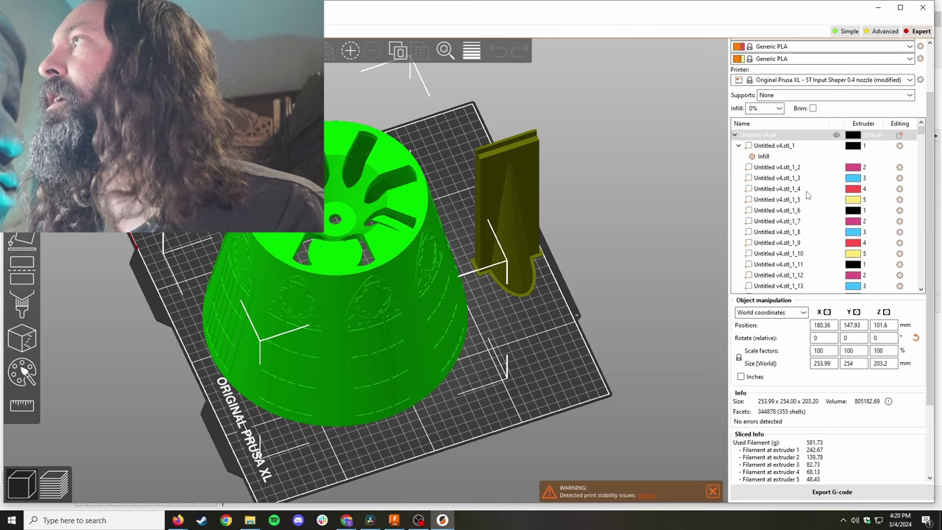
Show the Infill settings of Untitled v4.stl_1: 15% density, Grid pattern.
left_click(771, 149)
right_click(773, 149)
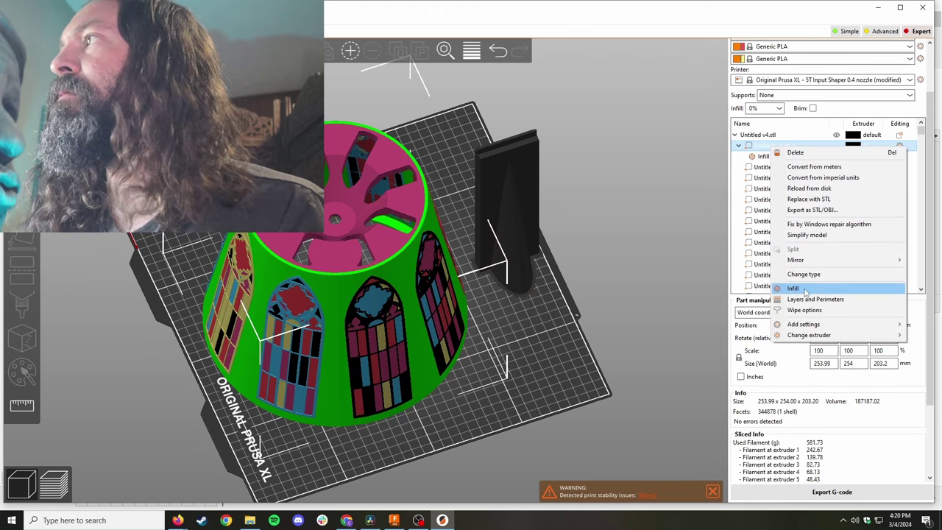
left_click(758, 156)
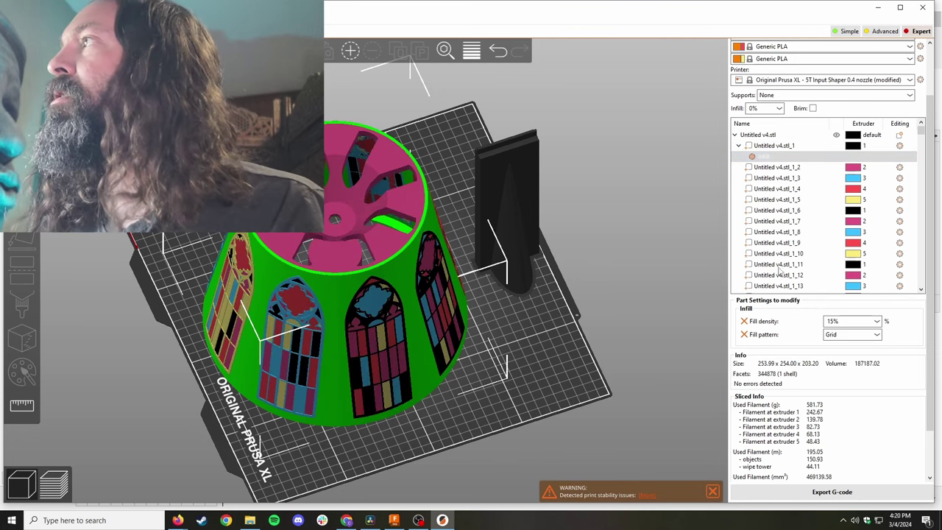
left_click(869, 169)
Confirm Untitled v4.stl_1_3 keeps extruder 3, then show the sliced preview (1d14h27m, 3785 tool changes).
left_click(869, 170)
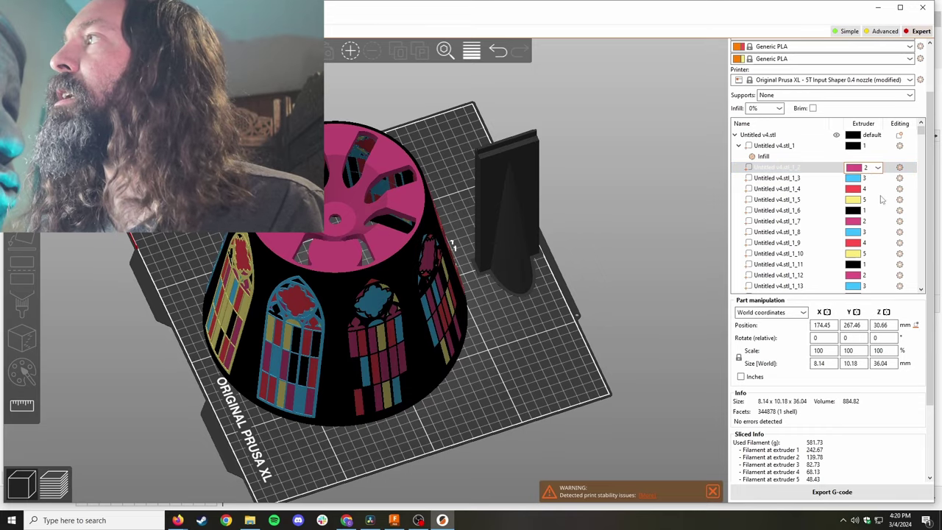
left_click(866, 179)
left_click_drag(585, 290, 493, 316)
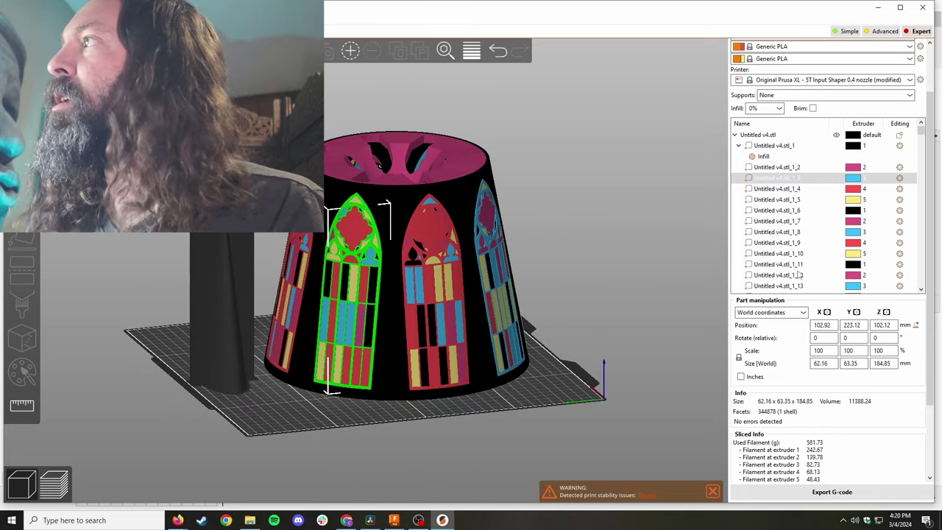
left_click(872, 181)
left_click(878, 180)
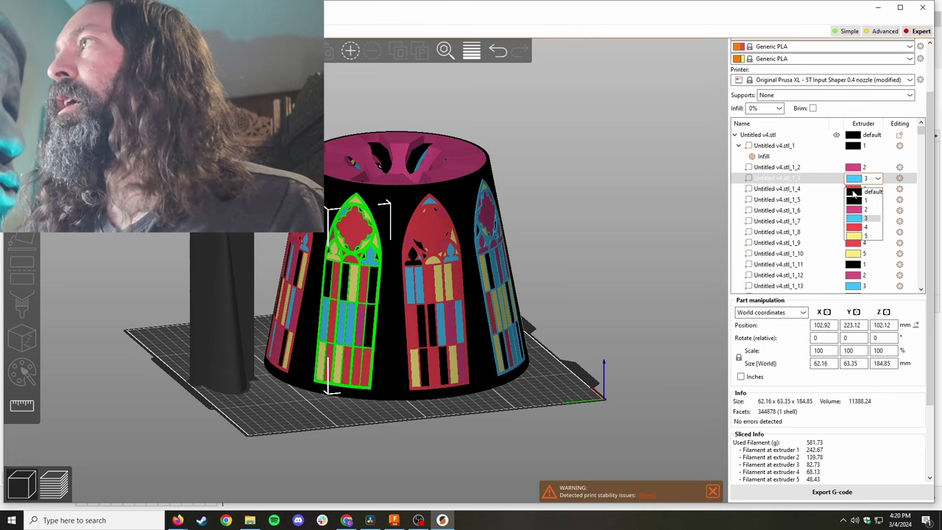
left_click(865, 219)
left_click(659, 267)
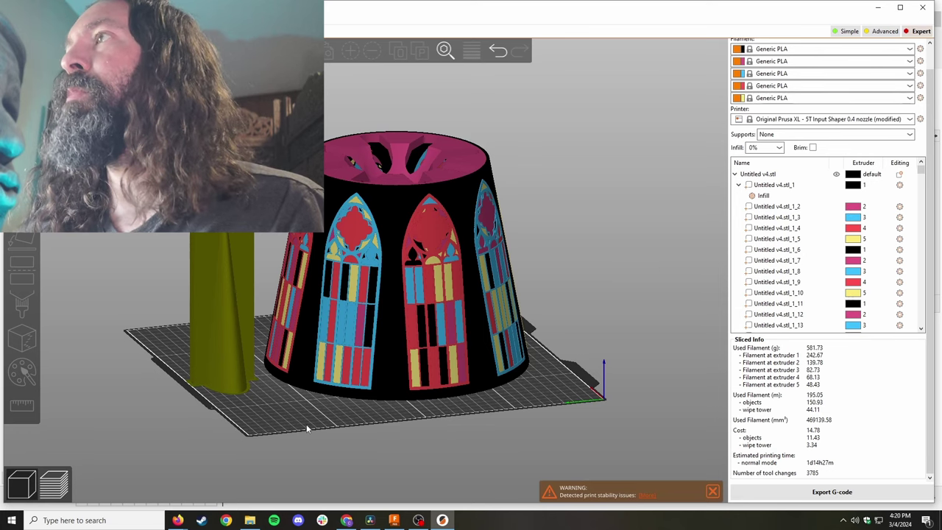
left_click(54, 484)
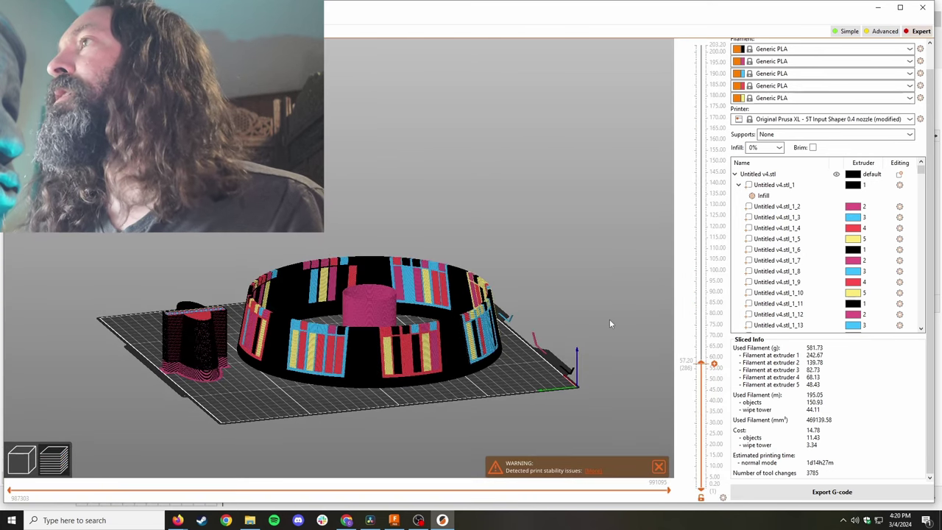
scroll(456, 326, "up", 5)
middle_click_drag(408, 390, 374, 213)
left_click_drag(374, 212, 397, 255)
scroll(397, 254, "up", 3)
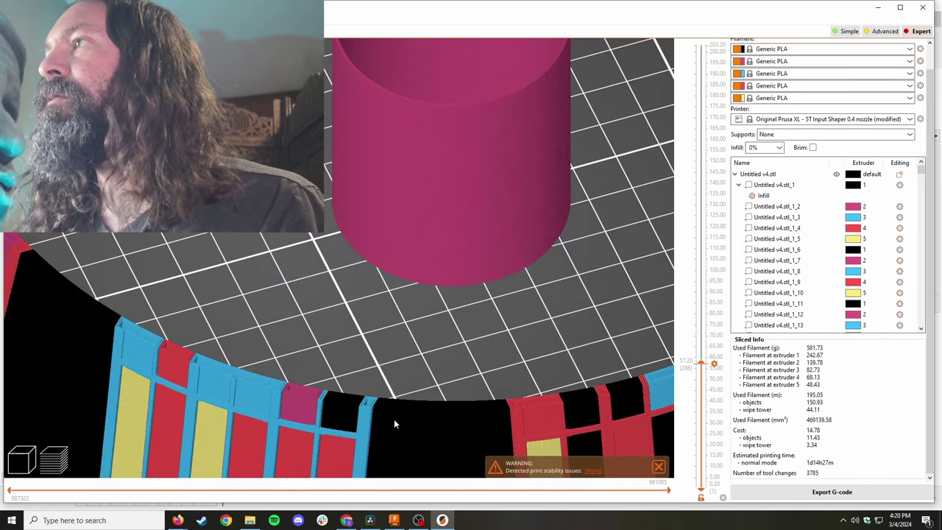
scroll(381, 227, "up", 5)
scroll(349, 289, "up", 5)
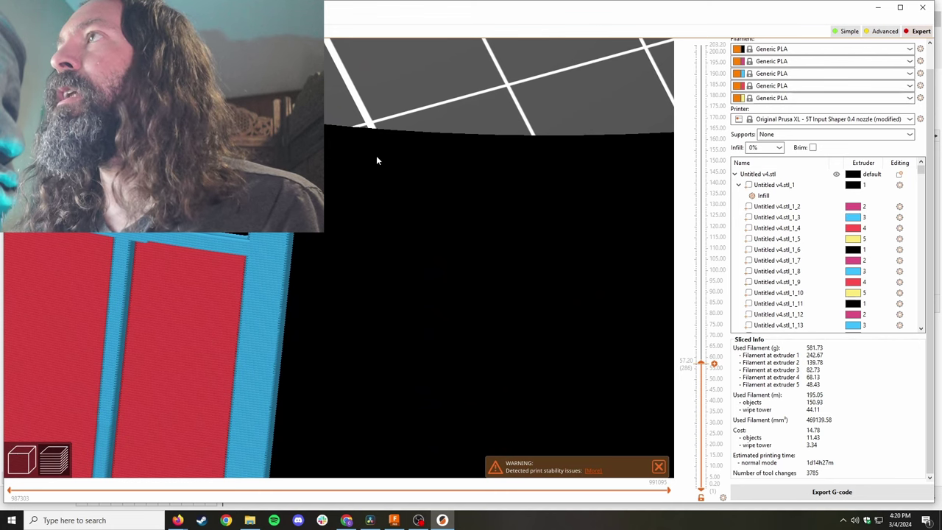
left_click_drag(349, 289, 494, 322)
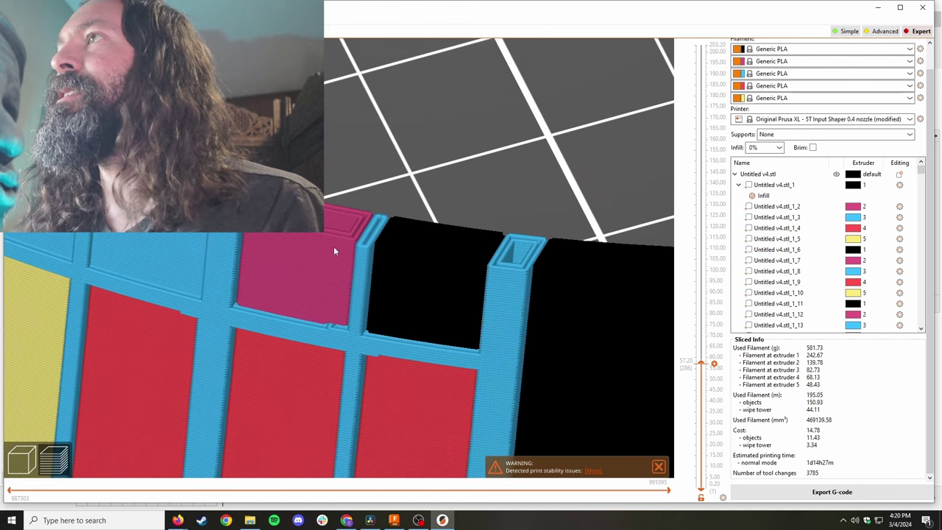
left_click_drag(336, 248, 181, 234)
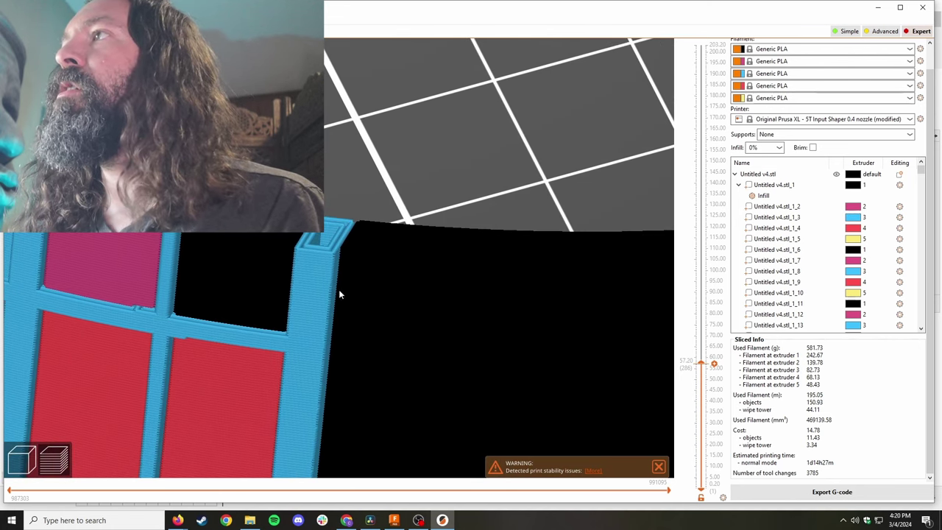
scroll(327, 286, "up", 3)
scroll(325, 283, "down", 8)
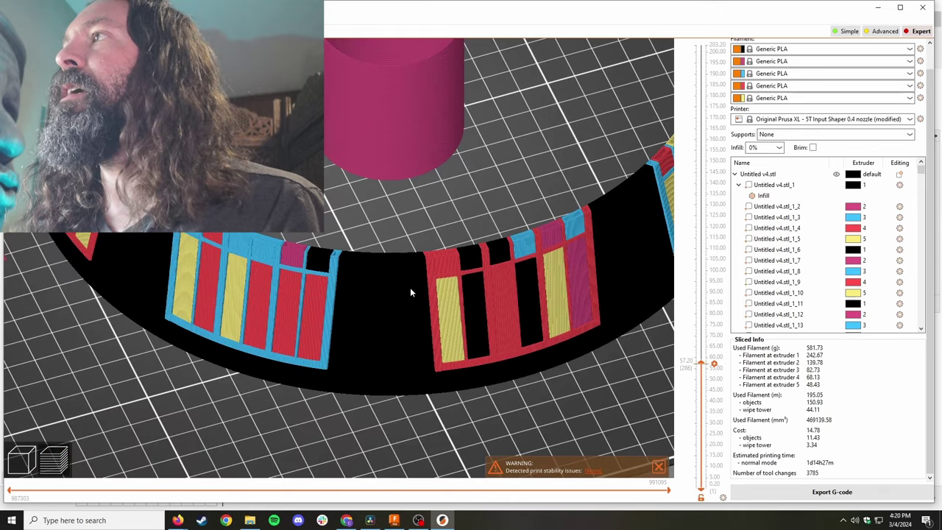
scroll(396, 294, "up", 5)
scroll(369, 307, "down", 5)
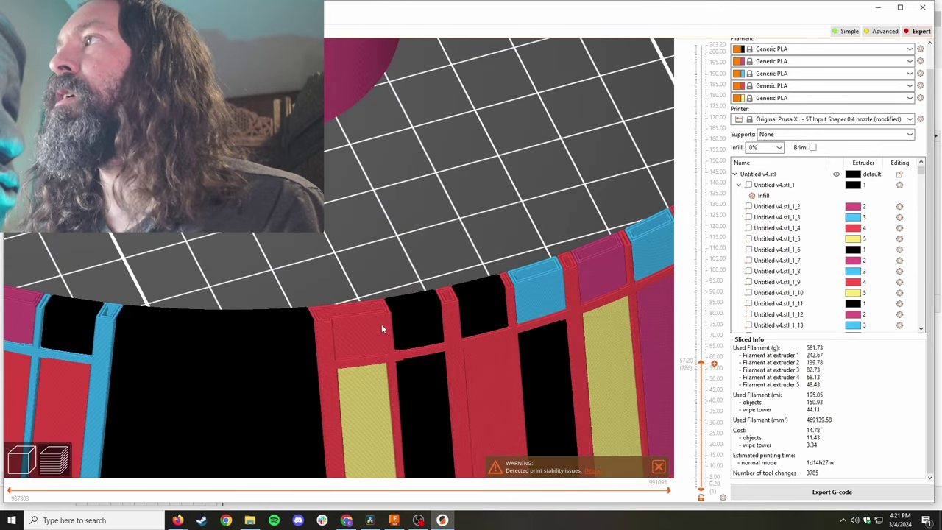